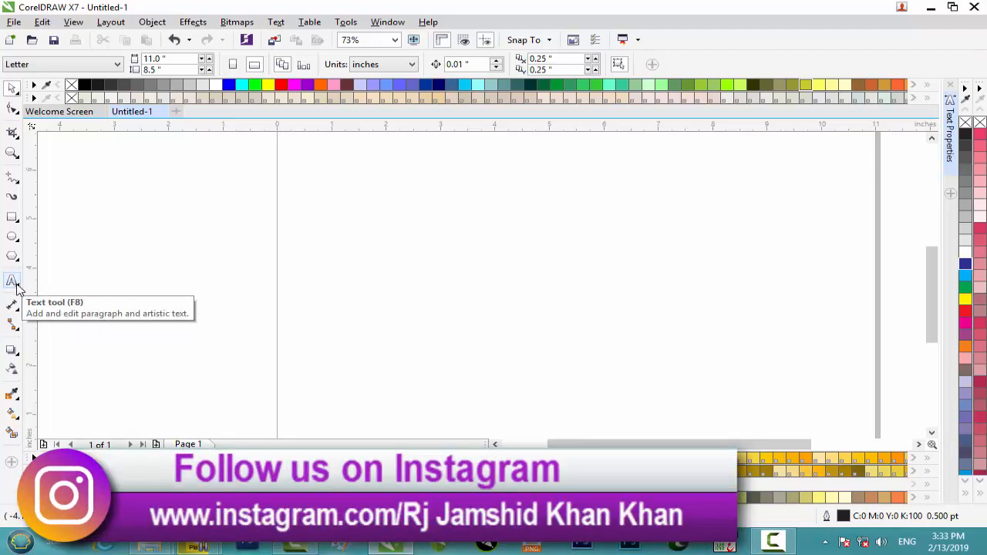
# - Draw a paragraph text frame about 7.3 by 4.1 inches on the page and set its font size to 18 pt
pyautogui.click(16, 285)
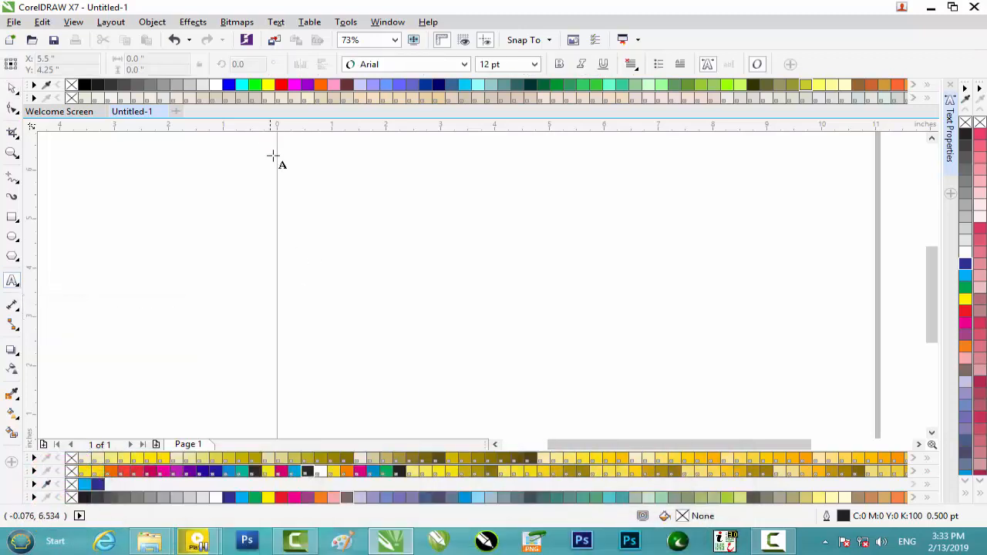
pyautogui.moveTo(303, 179); pyautogui.dragTo(702, 379)
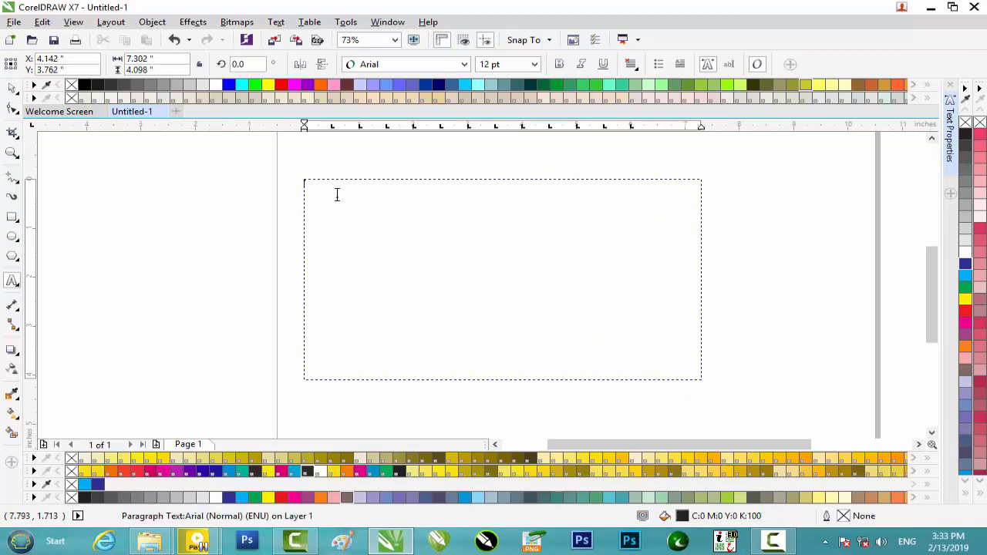
pyautogui.click(534, 65)
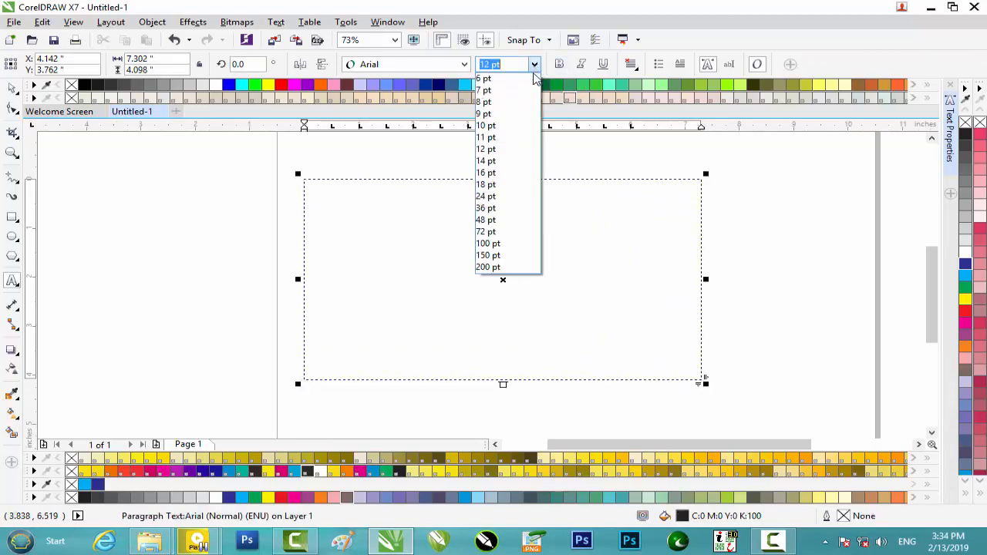
pyautogui.click(502, 187)
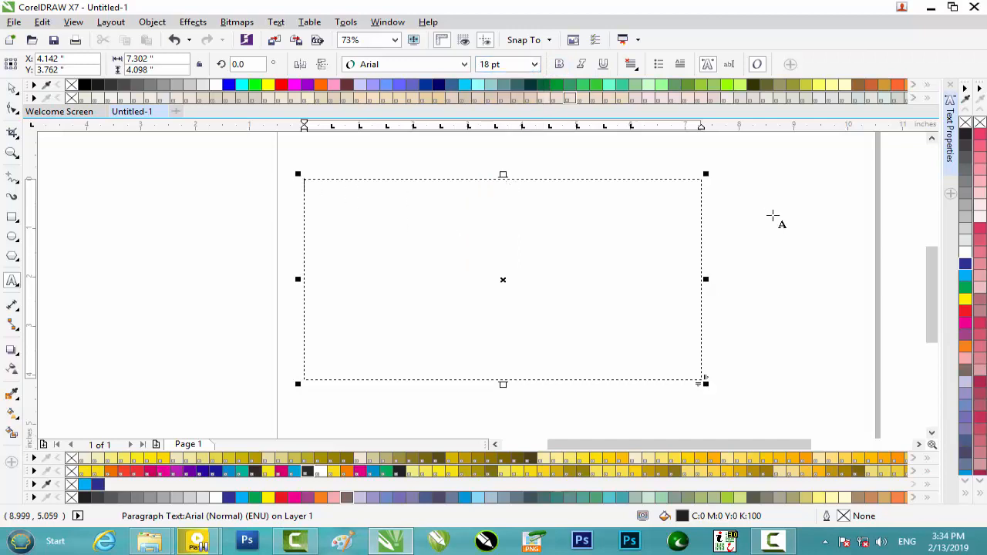
pyautogui.click(566, 235)
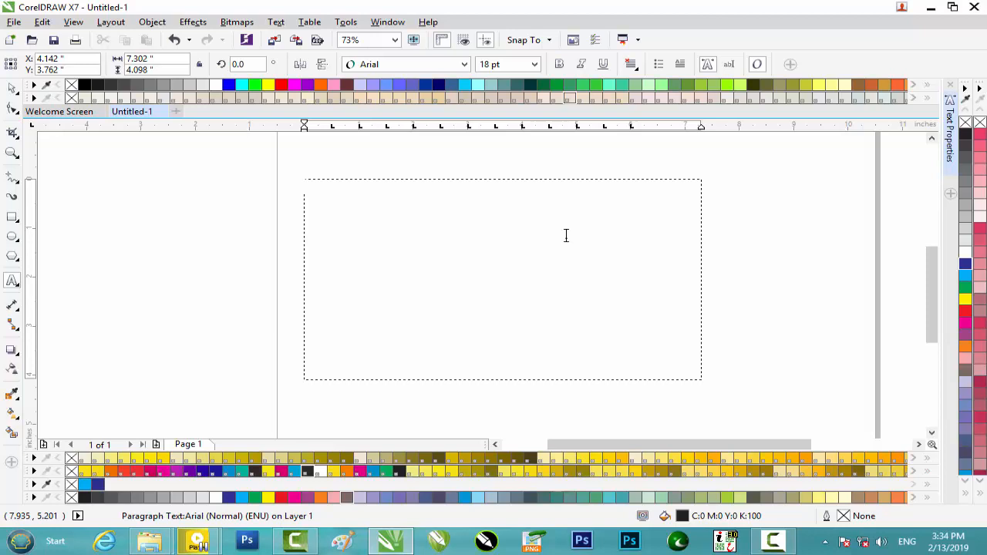
# - Enter "Iam", the person's full name and "From Peshawar" in the paragraph text frame
pyautogui.write('iam ')
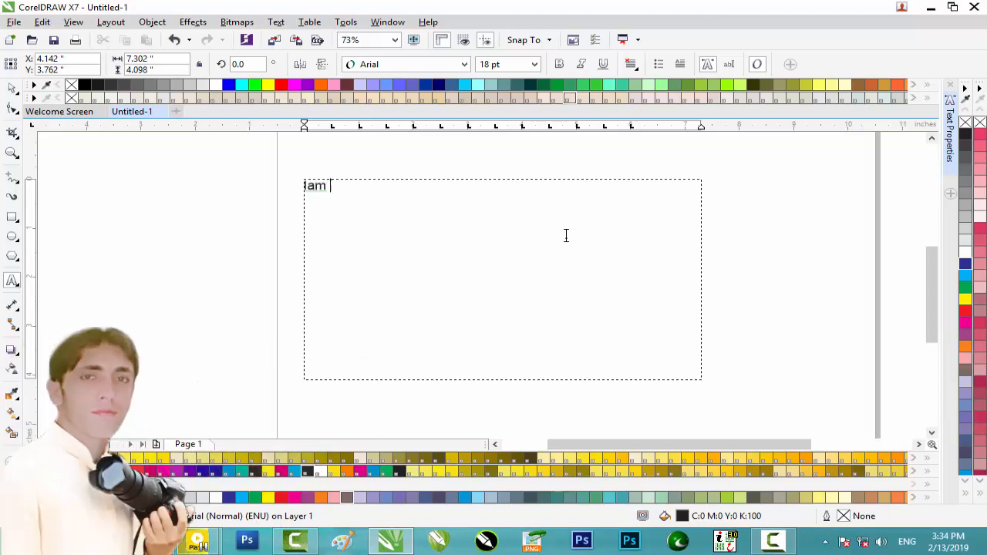
pyautogui.write('Rj Jamshid Kh')
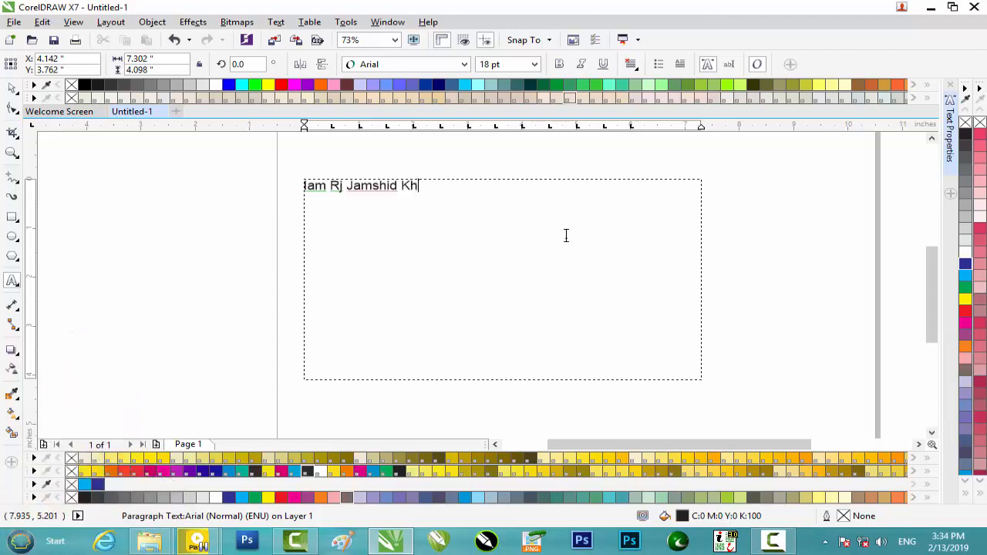
pyautogui.write('an Afridi')
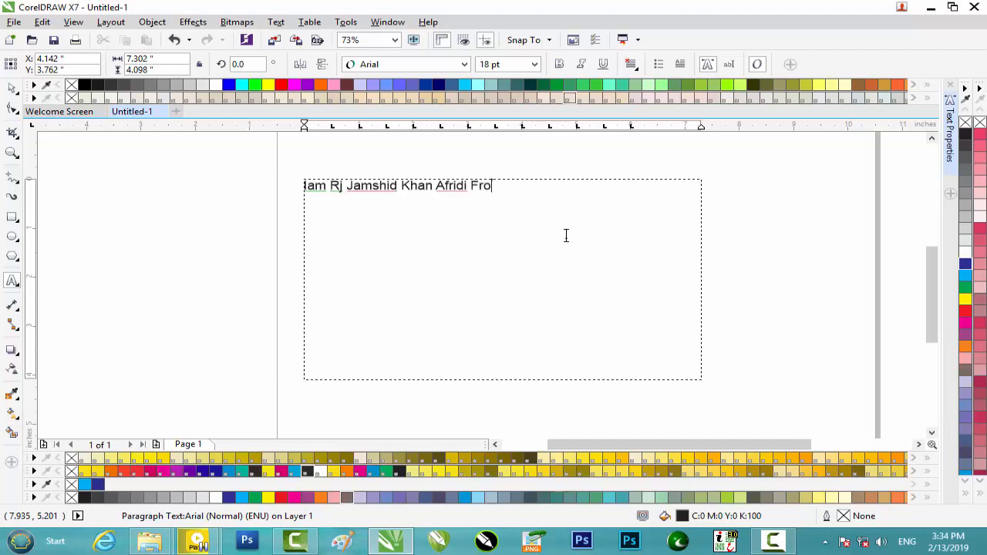
pyautogui.write('From Pesh')
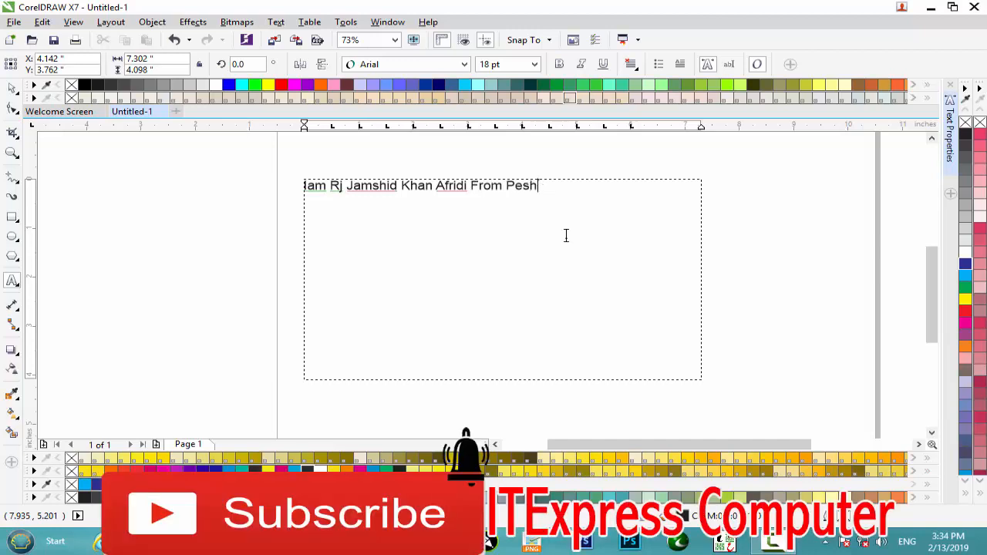
pyautogui.write('awa')
# - Continue the paragraph with "Iam Graphics designer and Video Edtting"
pyautogui.write('Iam')
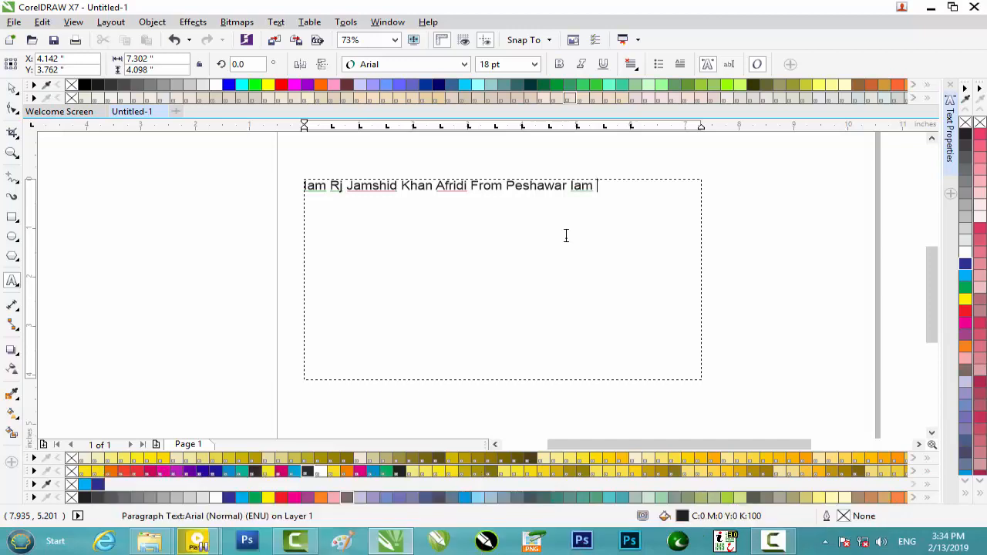
pyautogui.write(' Gr')
pyautogui.write('apg')
pyautogui.write('des')
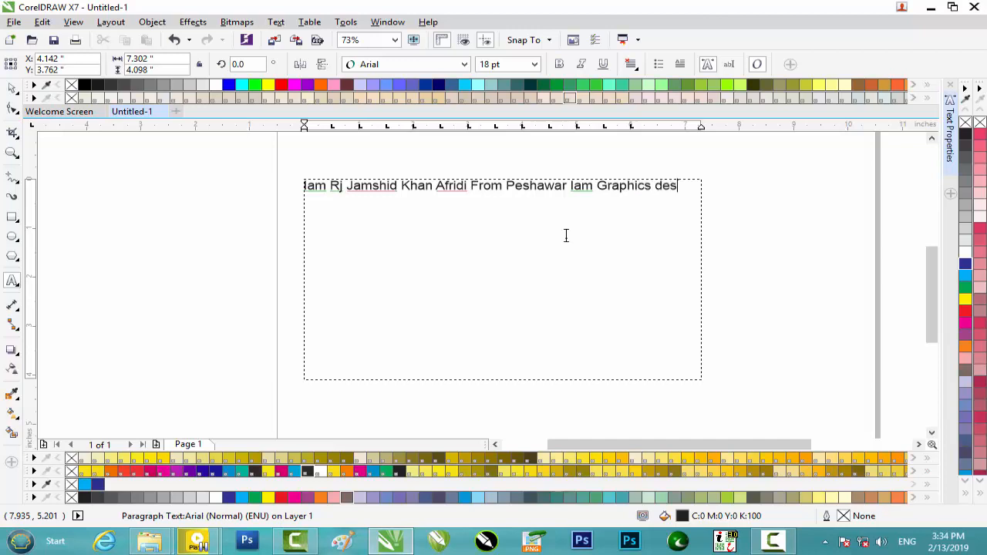
pyautogui.write('igner and Video Etting')
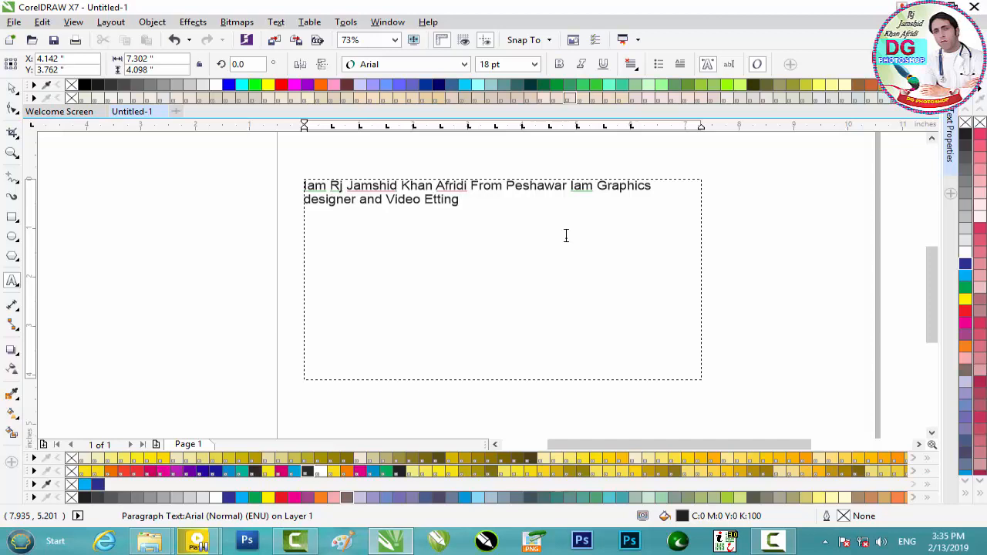
pyautogui.press('BackSpace')
pyautogui.press('BackSpace')
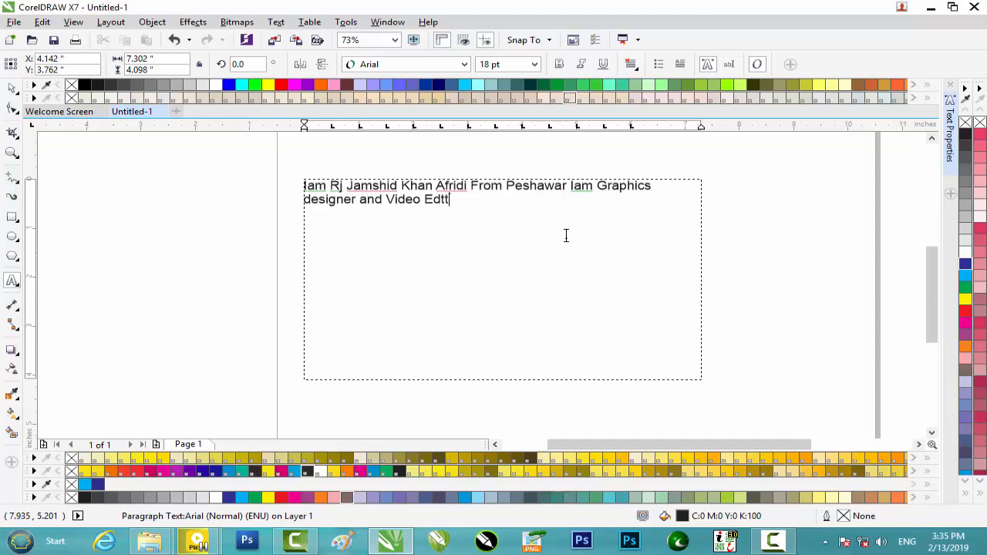
pyautogui.write('g')
# - Delete the paragraph text frame with its text from the page
pyautogui.moveTo(485, 203); pyautogui.dragTo(273, 181)
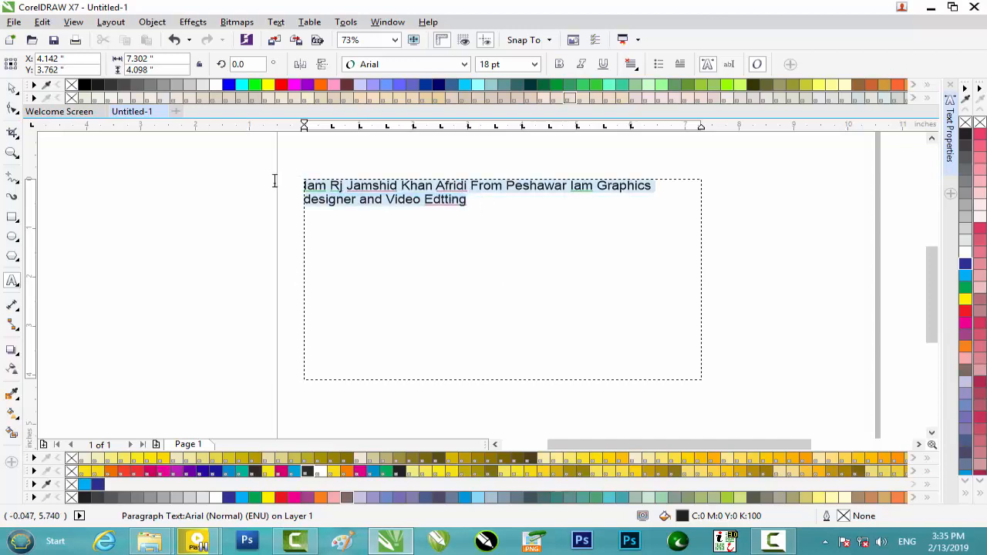
pyautogui.click(648, 189)
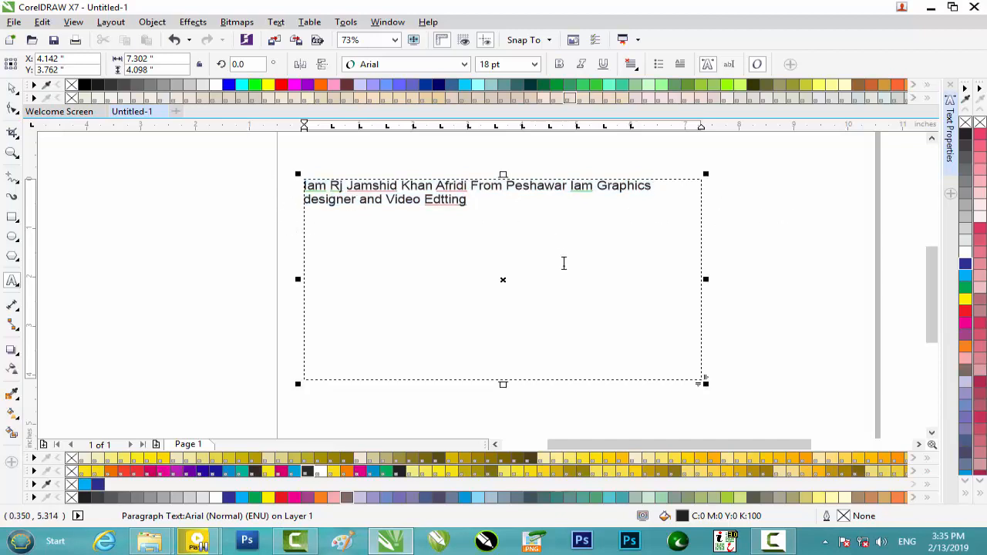
pyautogui.moveTo(480, 205); pyautogui.dragTo(537, 231)
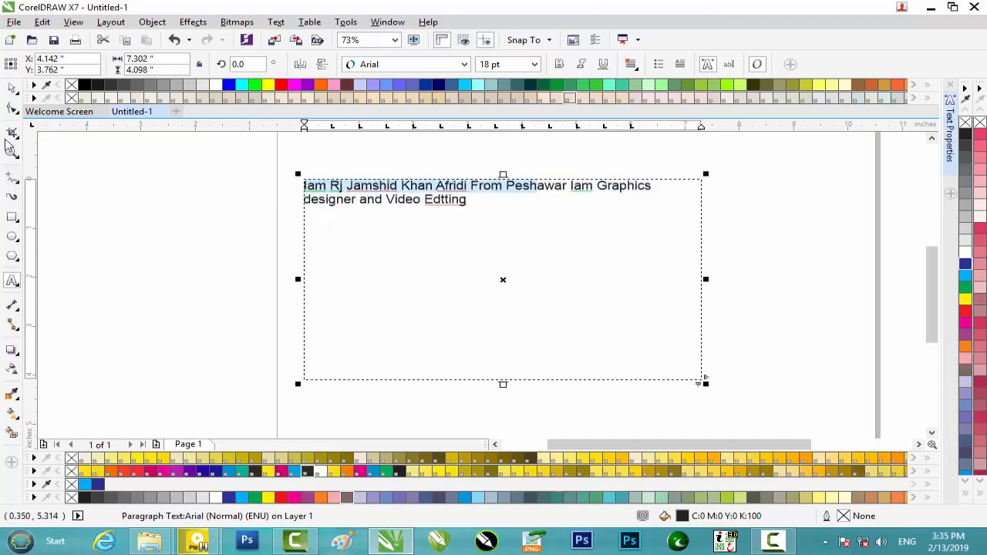
pyautogui.click(12, 87)
pyautogui.moveTo(231, 148); pyautogui.dragTo(774, 407)
pyautogui.press('Delete')
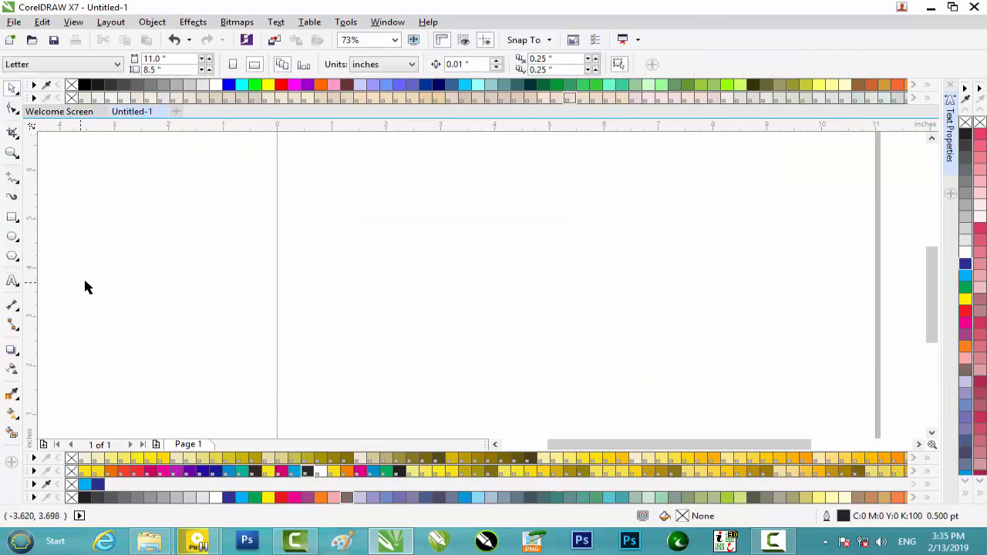
# - Create a single line of artistic text on the page containing the person's full name
pyautogui.click(12, 281)
pyautogui.click(304, 285)
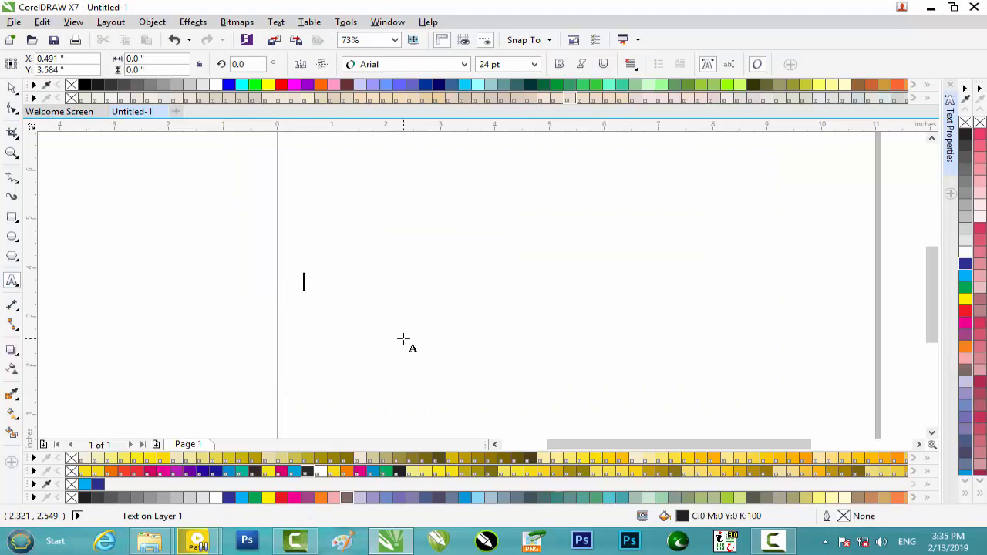
pyautogui.write('Rj Ajmshid Khan Afridi')
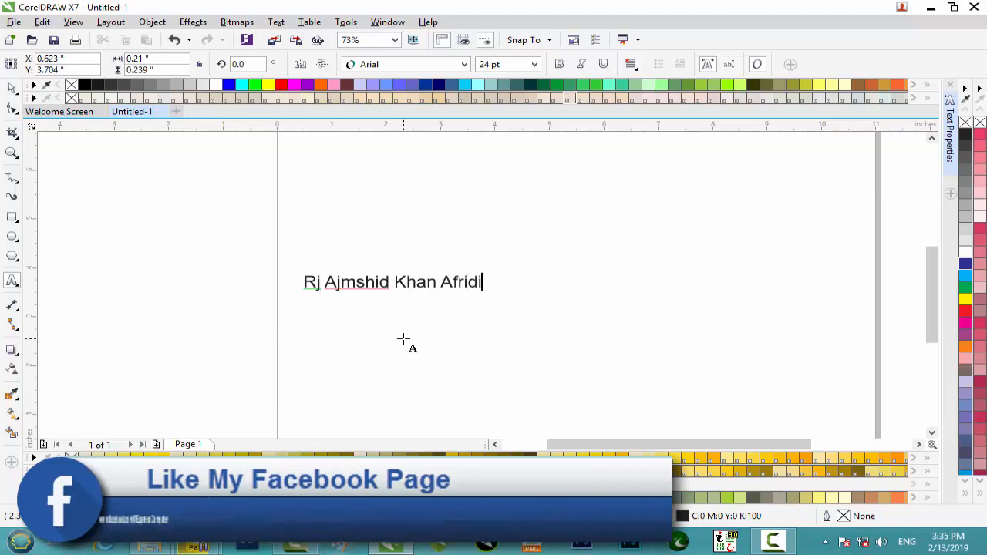
pyautogui.press('Escape')
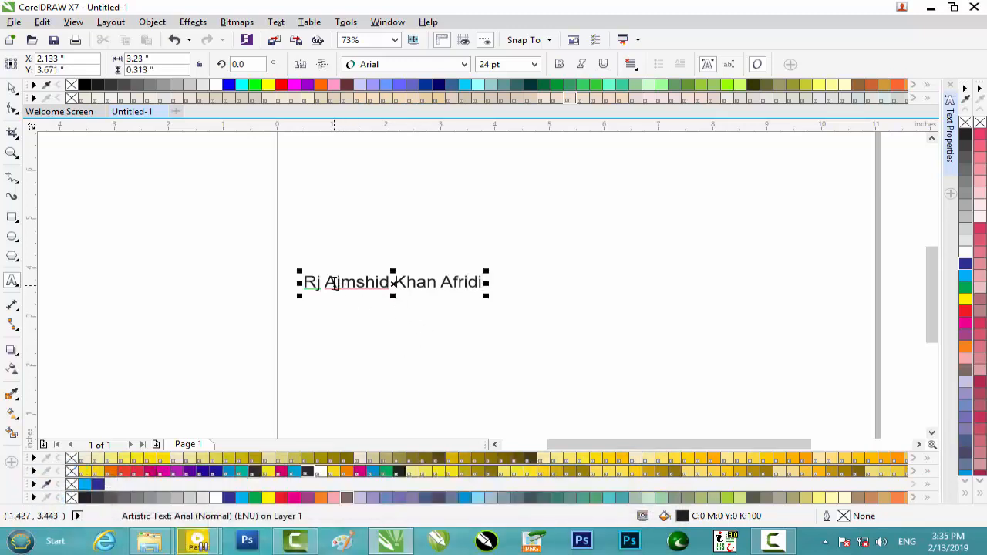
# - Correct the swapped opening letters of the first name in the artistic text
pyautogui.moveTo(336, 283); pyautogui.dragTo(325, 285)
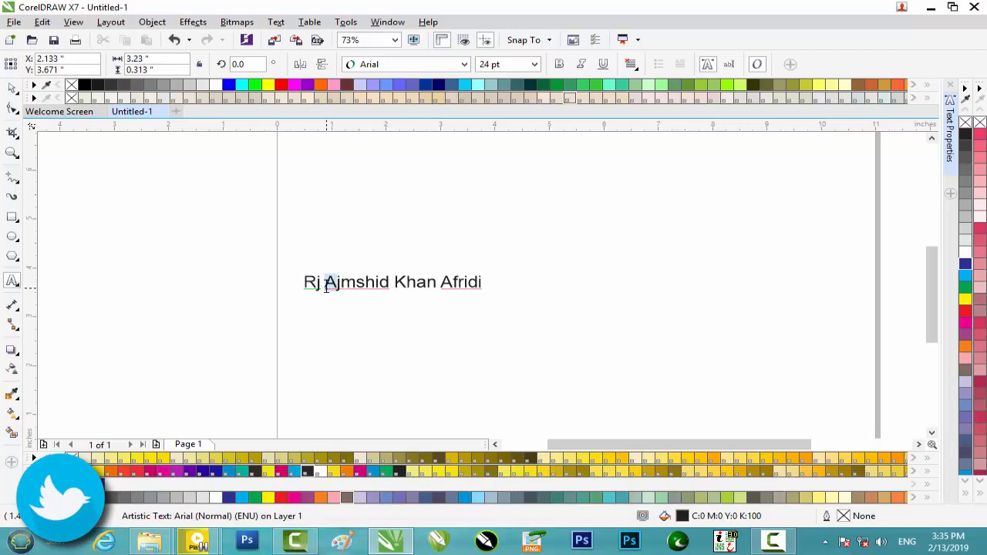
pyautogui.press('Delete')
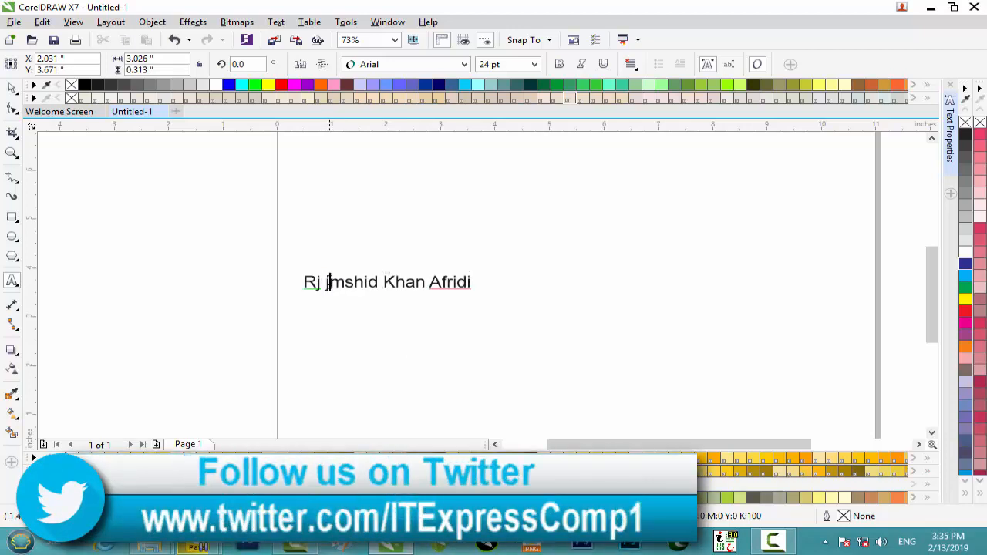
pyautogui.write('a')
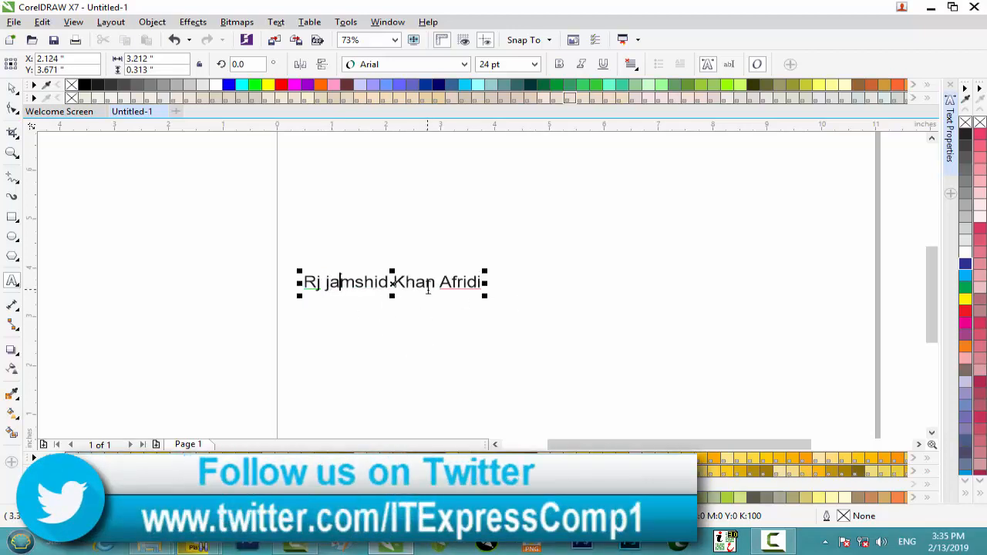
# - Scale the artistic text up from its centre to about 54 pt and select it as an object
pyautogui.moveTo(485, 273); pyautogui.dragTo(533, 243)
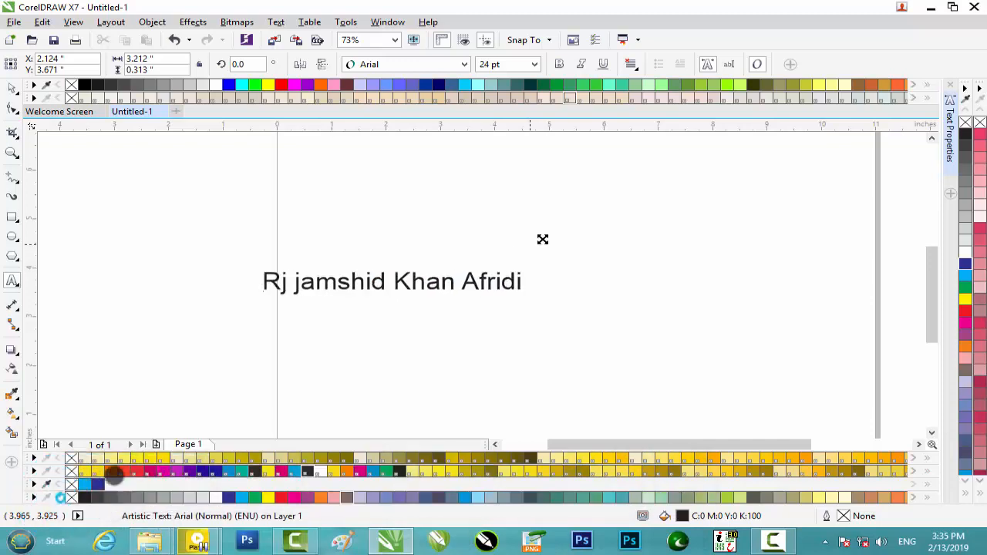
pyautogui.click(561, 65)
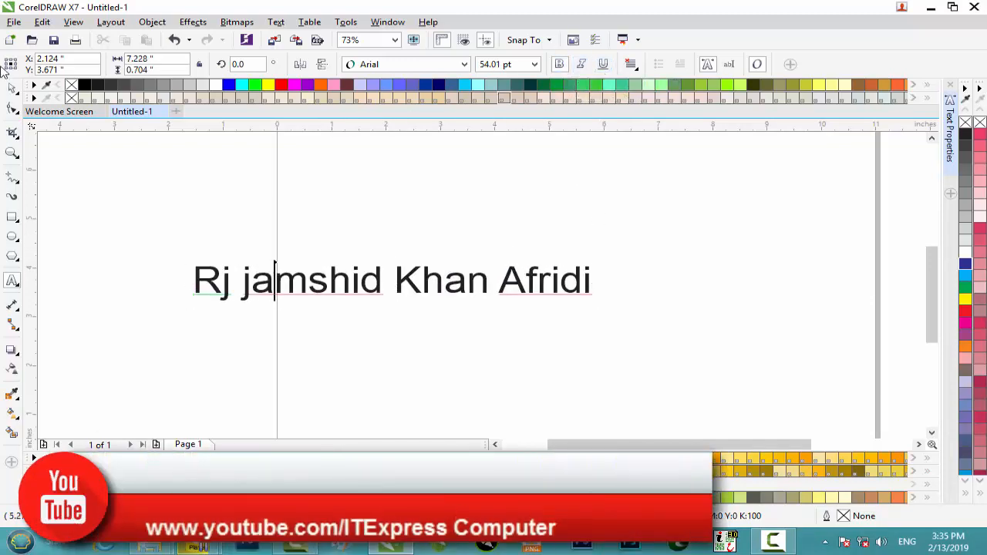
pyautogui.click(13, 87)
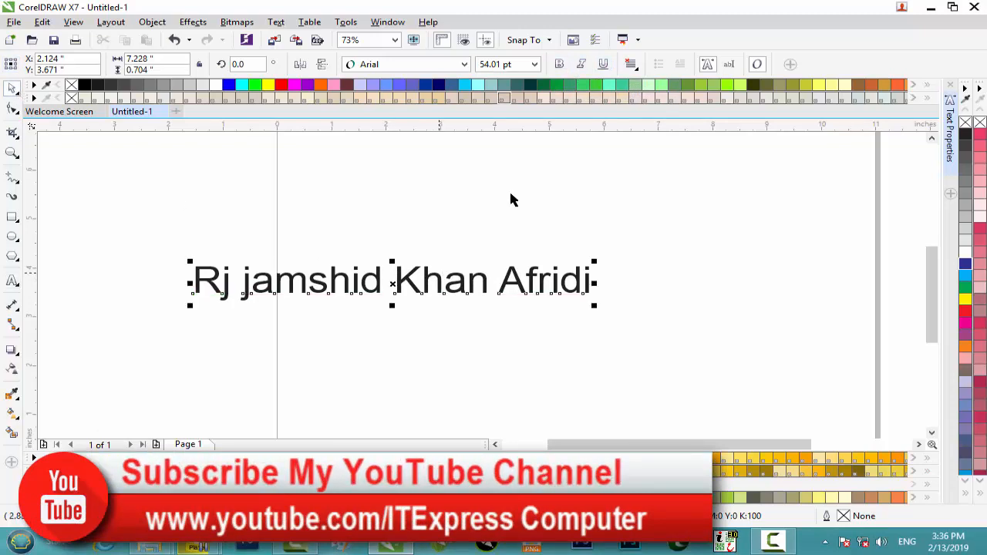
# - Make the artistic text bold, italic and underlined, and turn the bold style off again
pyautogui.click(562, 64)
pyautogui.click(582, 65)
pyautogui.click(602, 66)
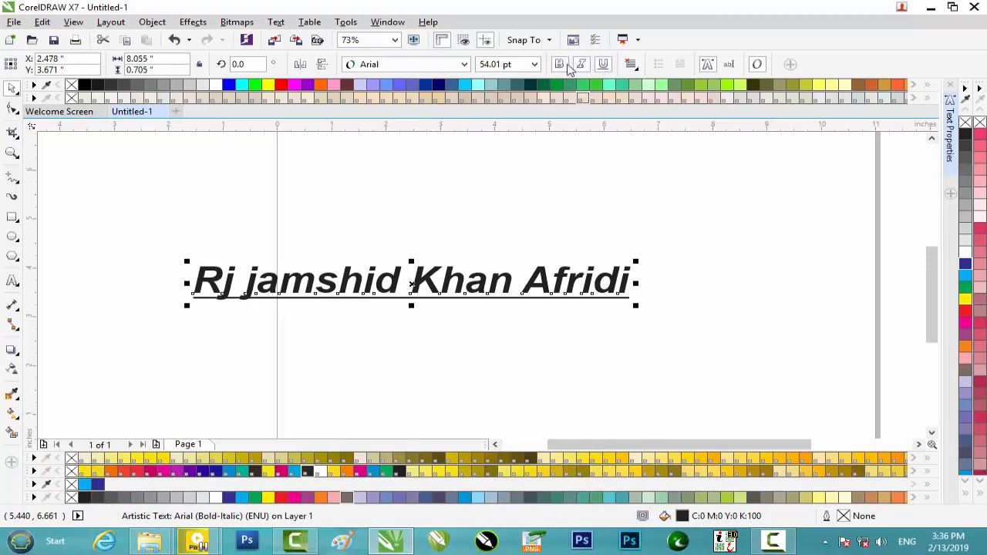
pyautogui.click(561, 65)
pyautogui.click(708, 66)
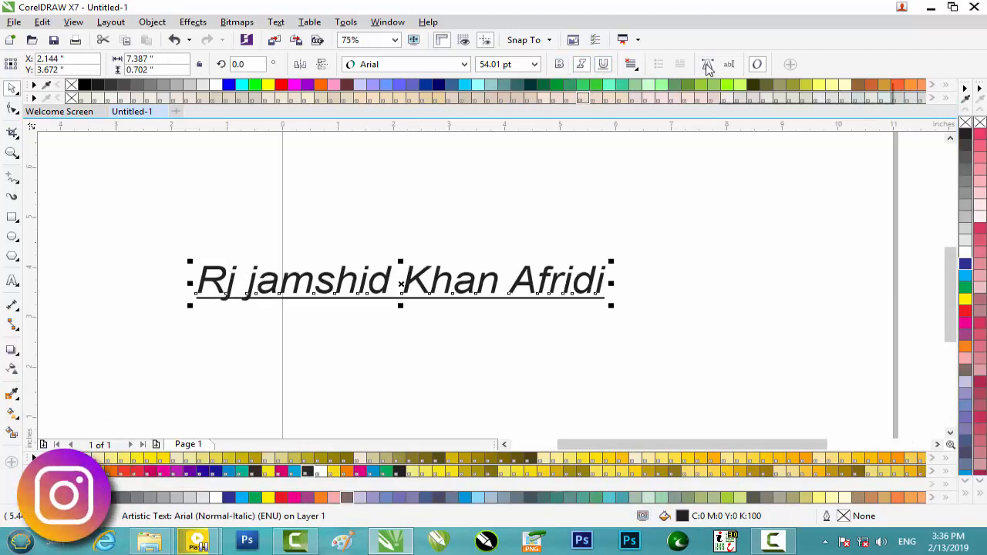
pyautogui.click(708, 66)
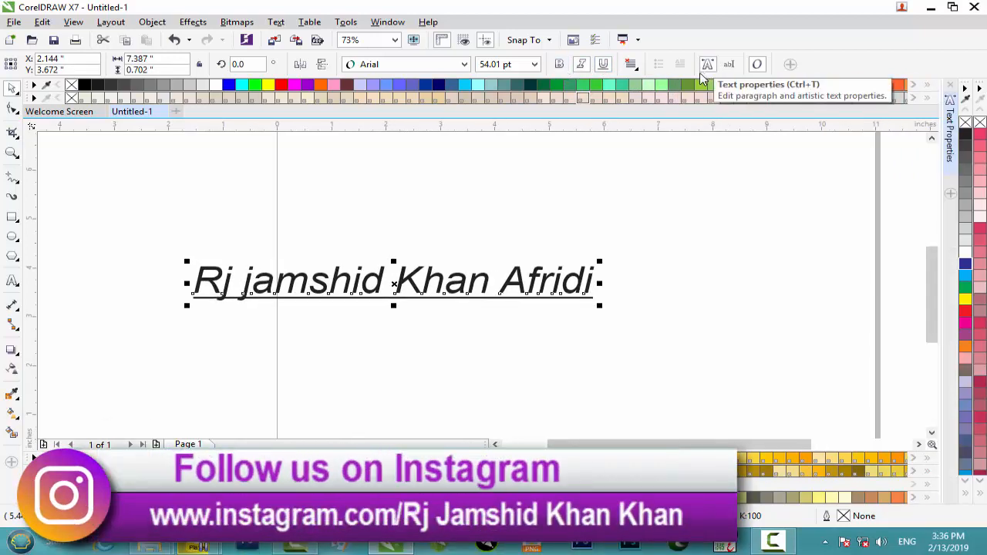
# - Change the artistic text's formatting to bold only, and delete the text from the page
pyautogui.moveTo(442, 277); pyautogui.dragTo(489, 250)
pyautogui.click(604, 67)
pyautogui.click(581, 65)
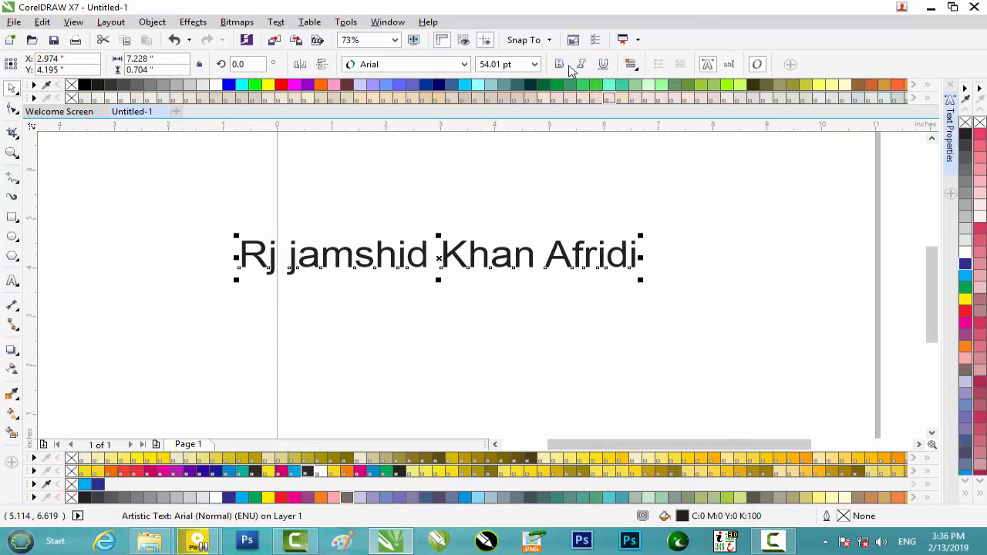
pyautogui.click(560, 65)
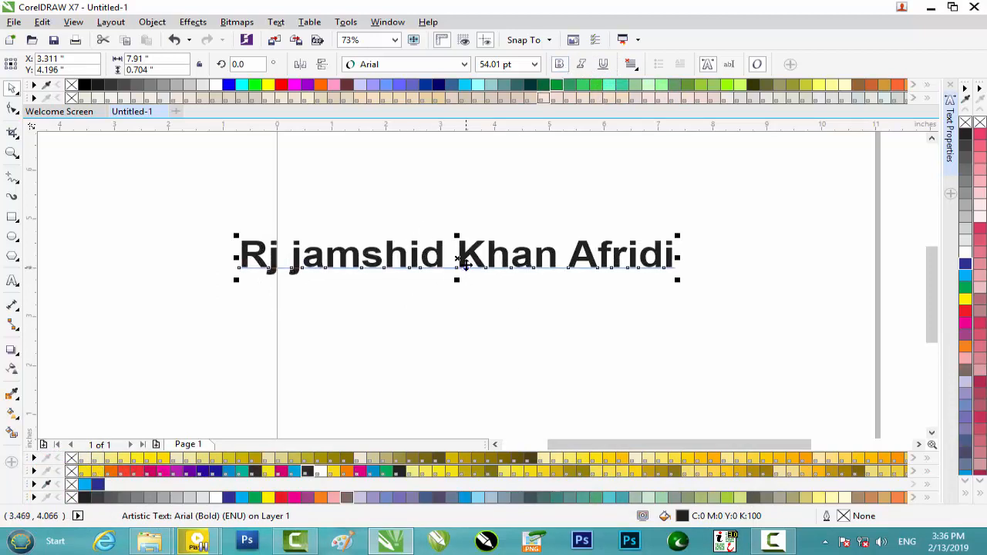
pyautogui.press('Delete')
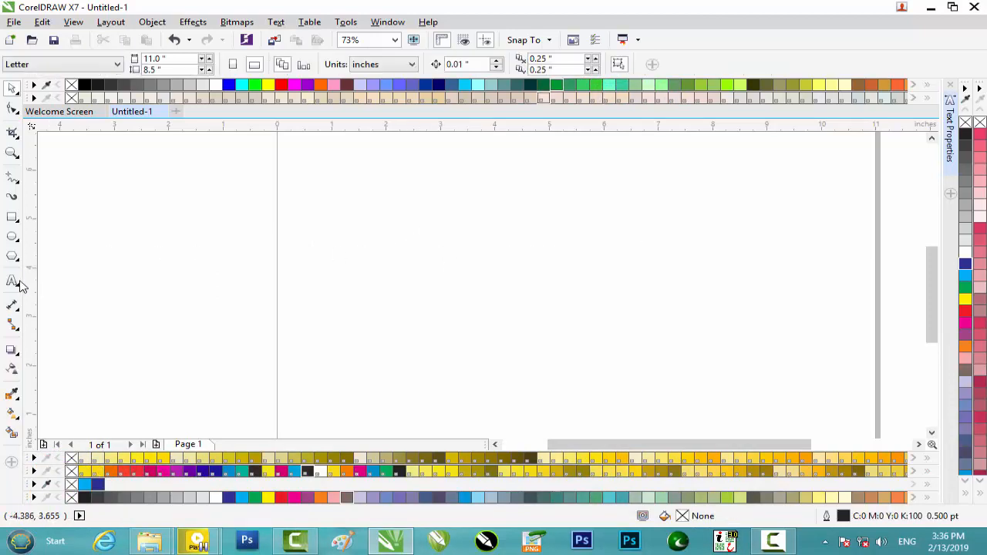
# - Draw an ellipse about 2.5 by 2.4 inches and add a concentric copy inside it, scaled to about 73%
pyautogui.click(13, 280)
pyautogui.click(13, 239)
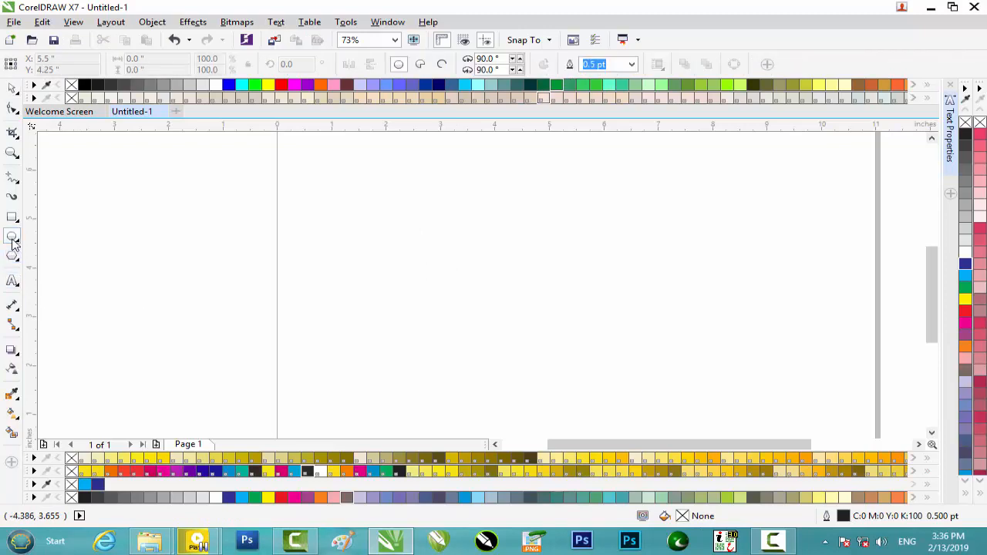
pyautogui.moveTo(408, 259); pyautogui.dragTo(549, 379)
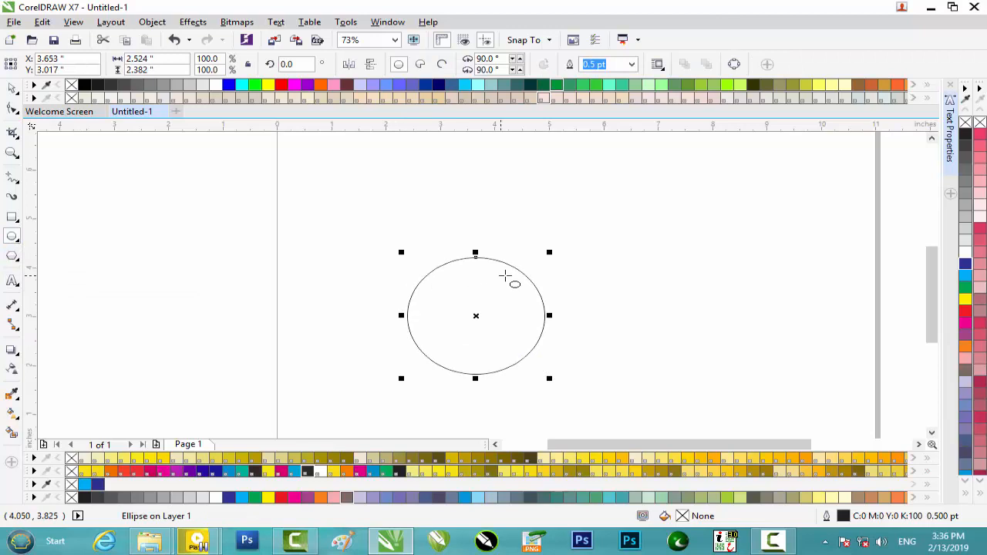
pyautogui.moveTo(549, 252); pyautogui.dragTo(536, 268)
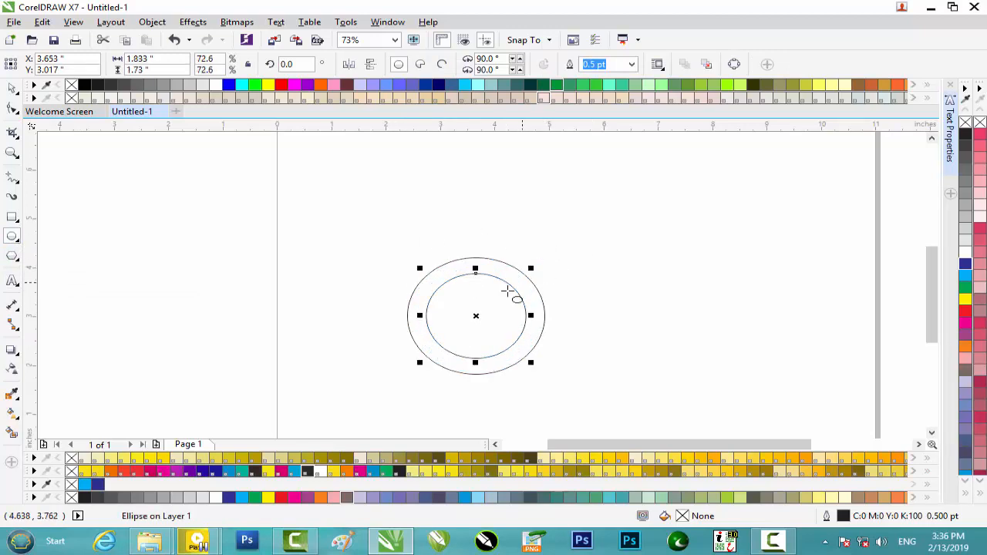
# - Fill the outer ellipse with the dark blue C:100 M:100 Y:0 K:0
pyautogui.scroll(2, 516, 286)
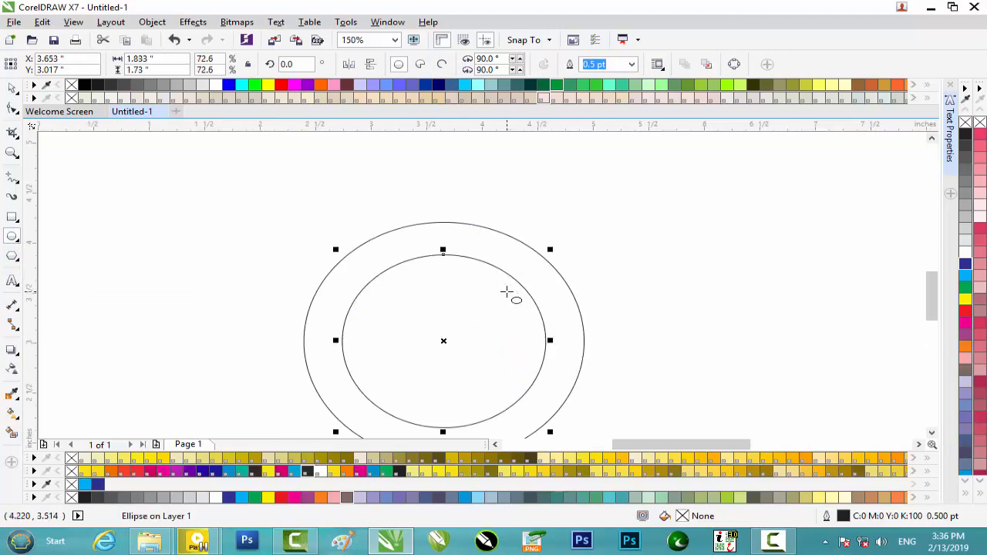
pyautogui.click(12, 87)
pyautogui.click(438, 227)
pyautogui.click(443, 223)
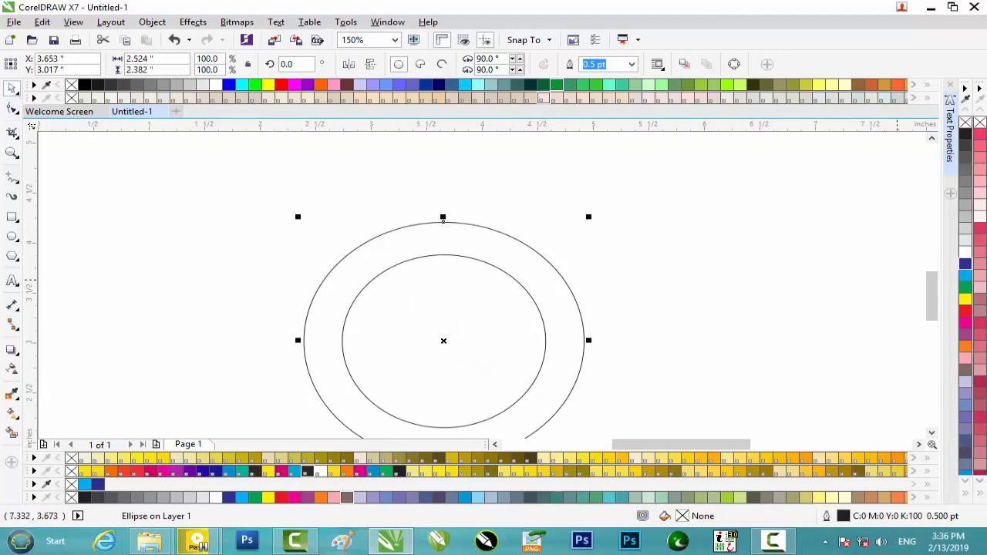
pyautogui.click(965, 264)
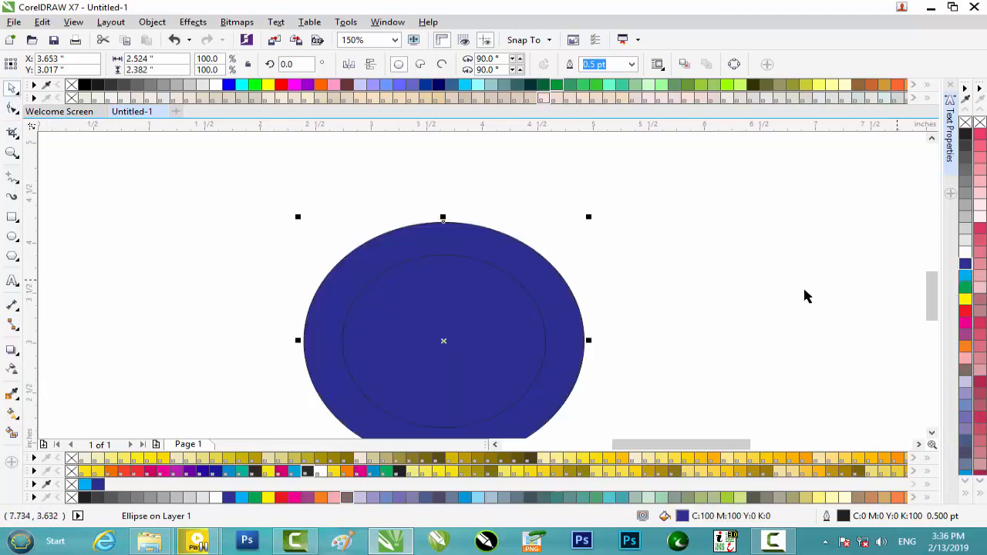
# - Fill the inner ellipse with white so the pair forms a blue ring, and select both ellipses
pyautogui.click(468, 261)
pyautogui.click(965, 252)
pyautogui.click(693, 263)
pyautogui.click(474, 282)
pyautogui.click(538, 244)
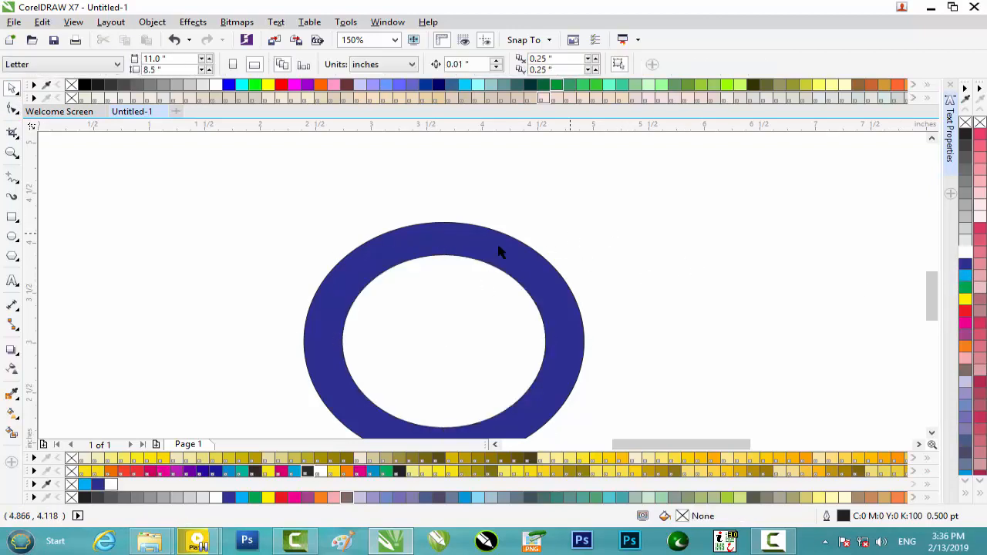
pyautogui.moveTo(258, 478); pyautogui.dragTo(273, 434)
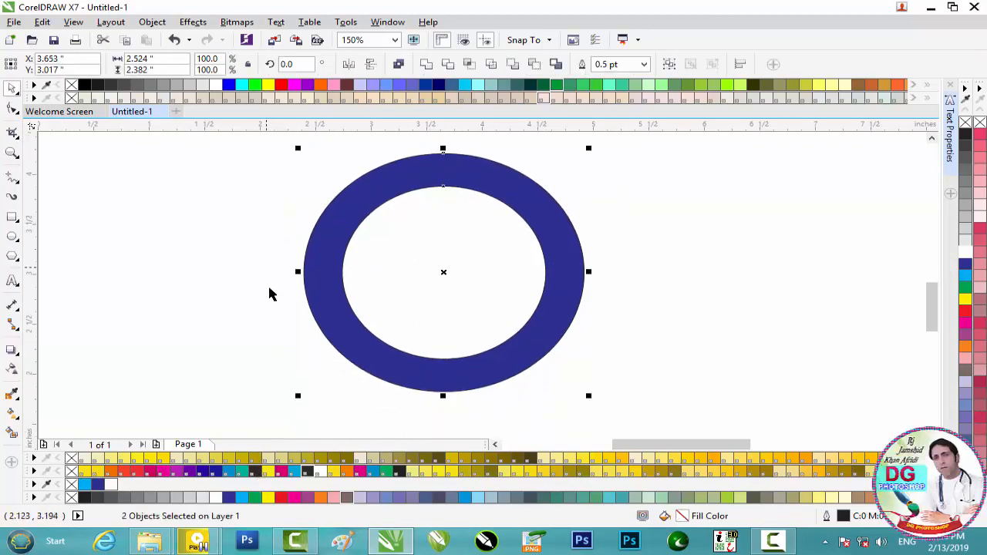
# - Add the artistic text "ITExpress Computer" in 24 pt Arial and move it across the ring
pyautogui.click(12, 281)
pyautogui.click(136, 279)
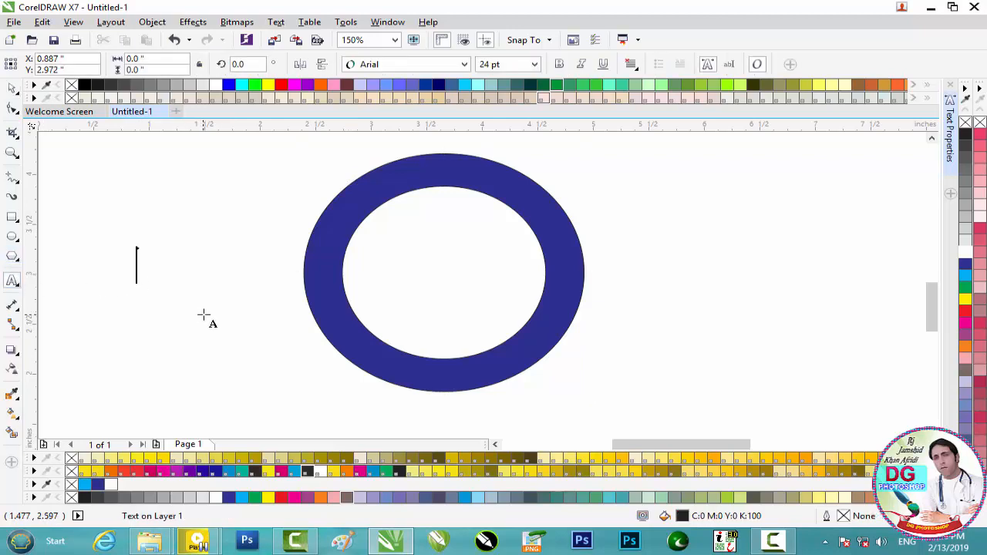
pyautogui.write('ITExpress Co')
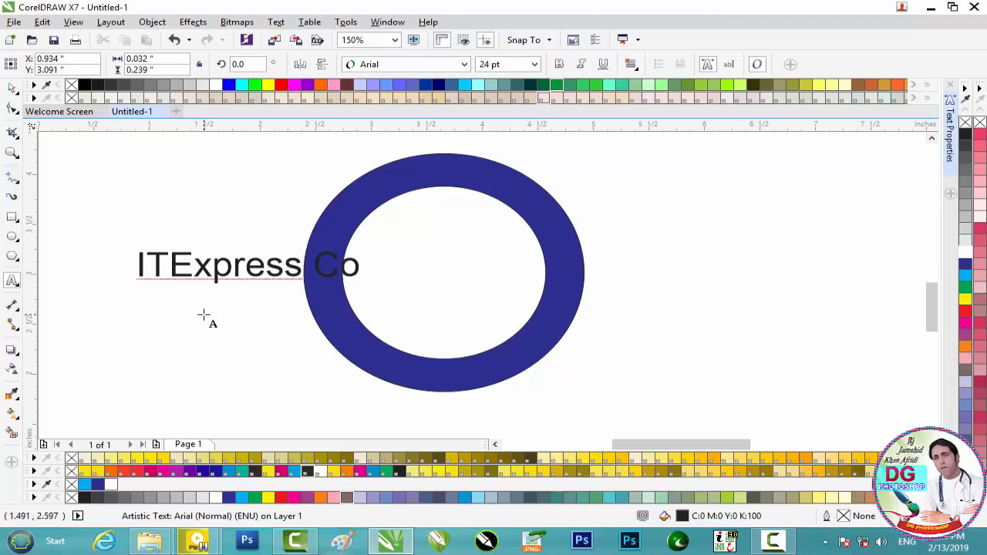
pyautogui.write('mputer')
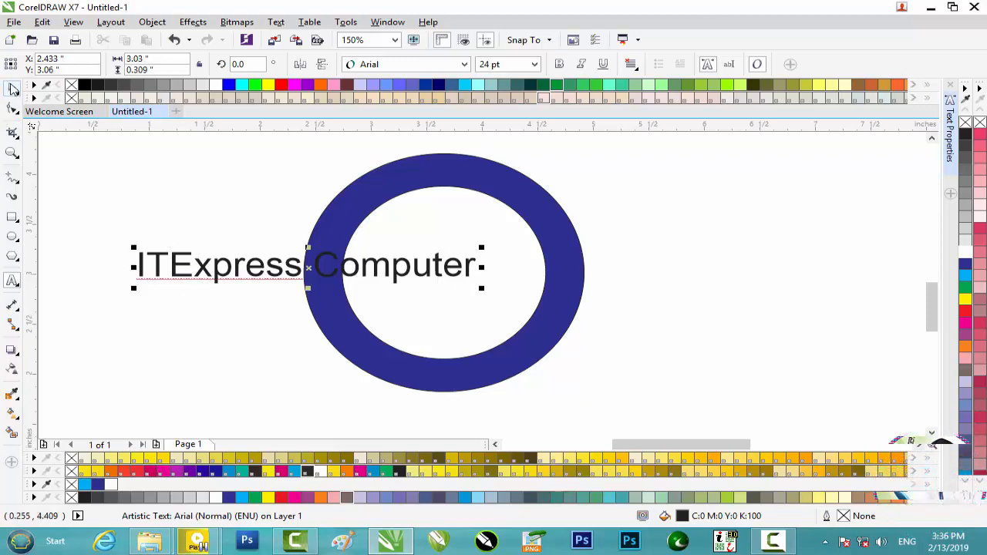
pyautogui.hotkey('ctrl', 'space')
pyautogui.moveTo(283, 265); pyautogui.dragTo(432, 261)
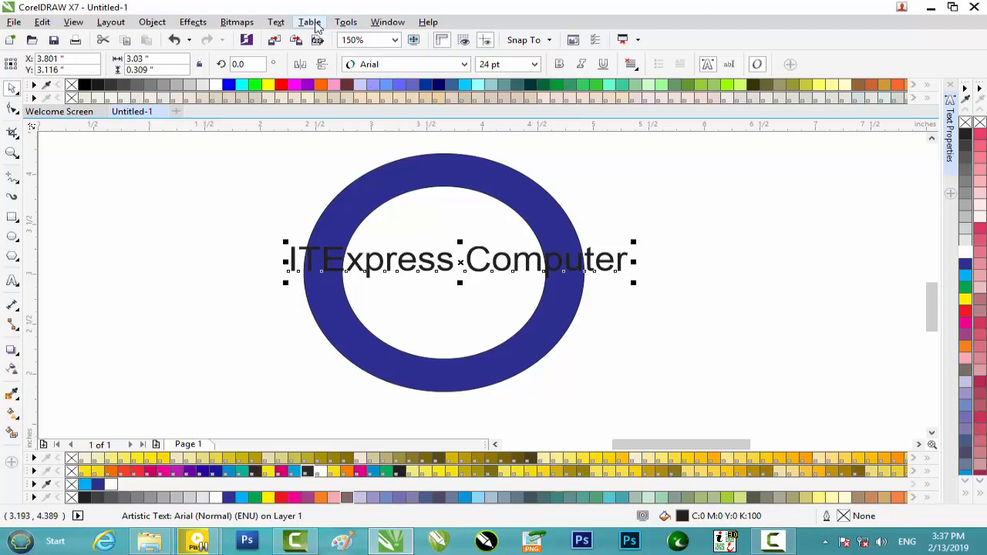
# - Fit the text to the outer ellipse's path, arched over its top at a distance of about 0.066 inches
pyautogui.click(276, 22)
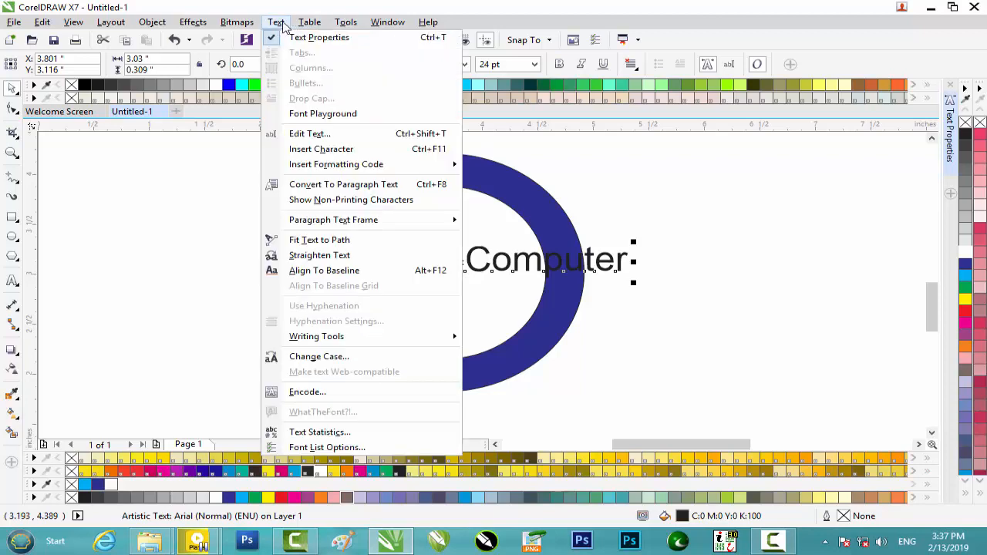
pyautogui.click(350, 242)
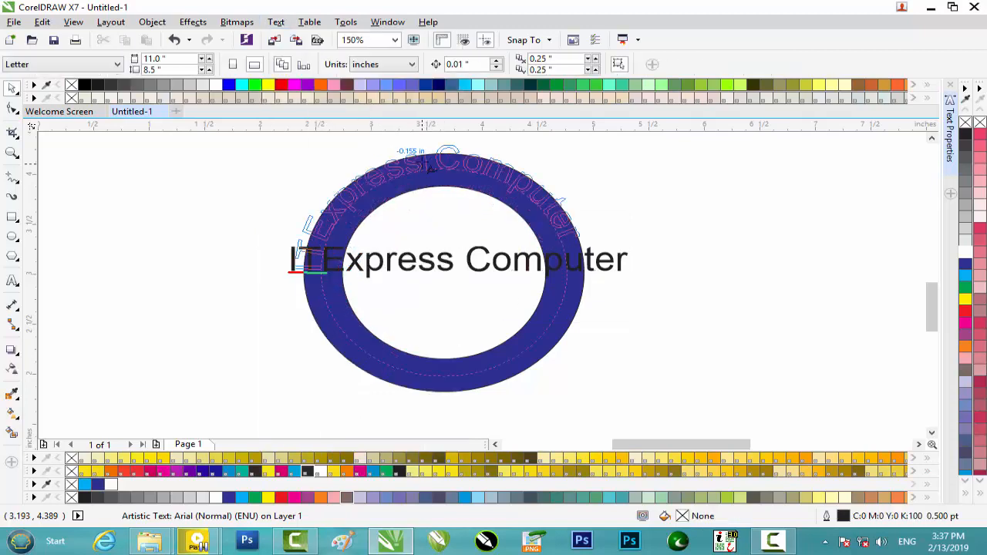
pyautogui.click(422, 152)
pyautogui.moveTo(424, 153); pyautogui.dragTo(445, 154)
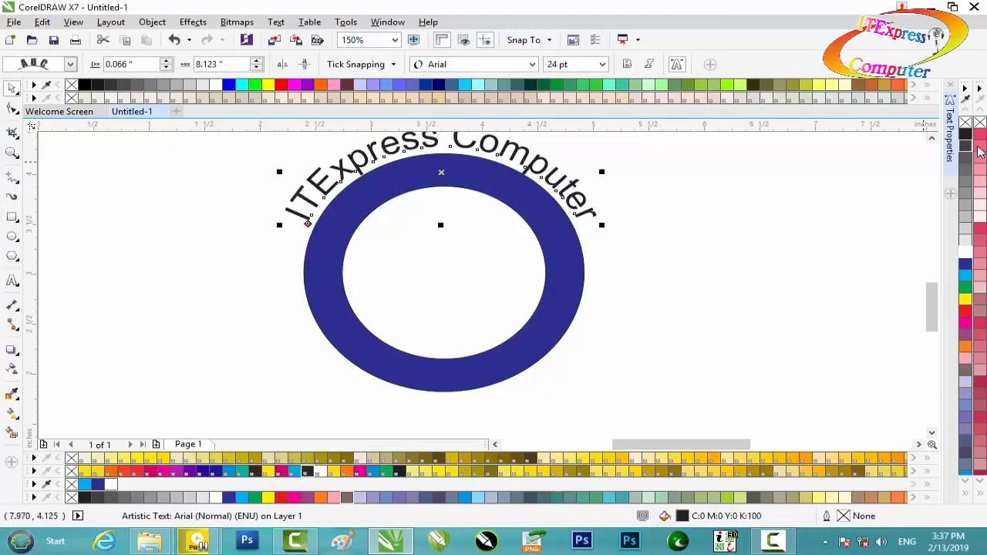
# - Set the curved text's distance from the path to 0.116 inches and its offset along the path to 8.223 inches
pyautogui.click(931, 139)
pyautogui.click(931, 139)
pyautogui.click(931, 139)
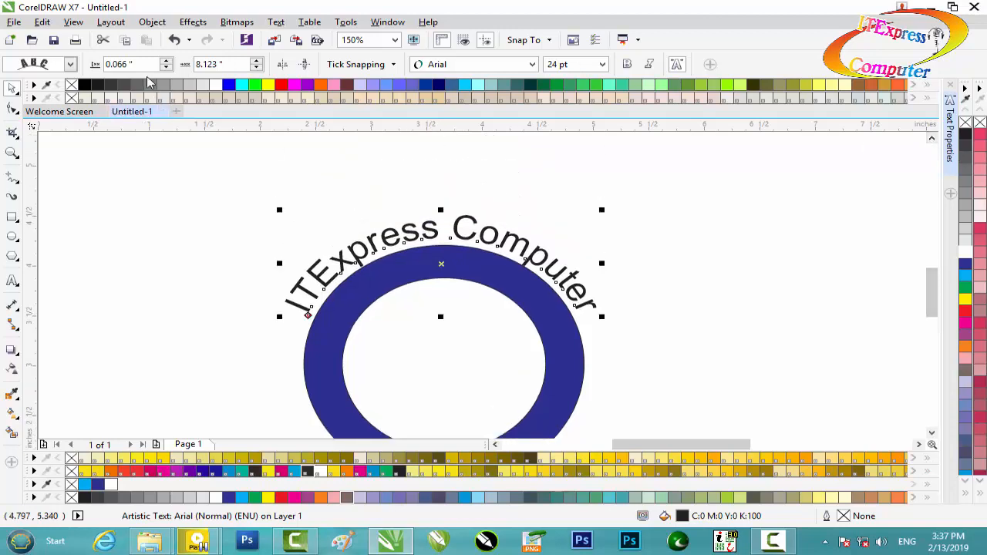
pyautogui.click(167, 62)
pyautogui.click(167, 68)
pyautogui.click(167, 68)
pyautogui.click(168, 67)
pyautogui.click(167, 61)
pyautogui.click(167, 61)
pyautogui.click(167, 61)
pyautogui.click(258, 61)
pyautogui.click(259, 61)
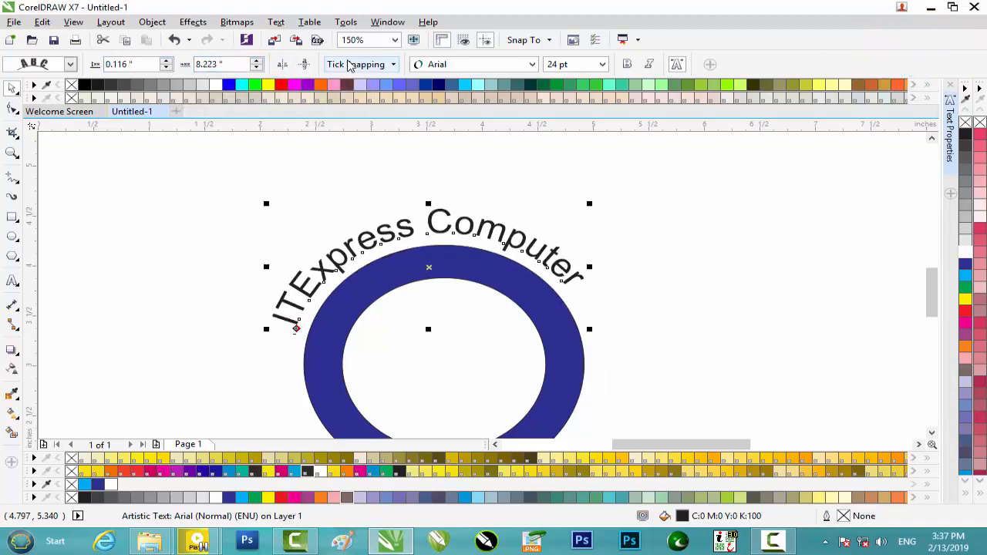
# - Try the other text orientation styles on the curved text and restore the first style
pyautogui.click(71, 63)
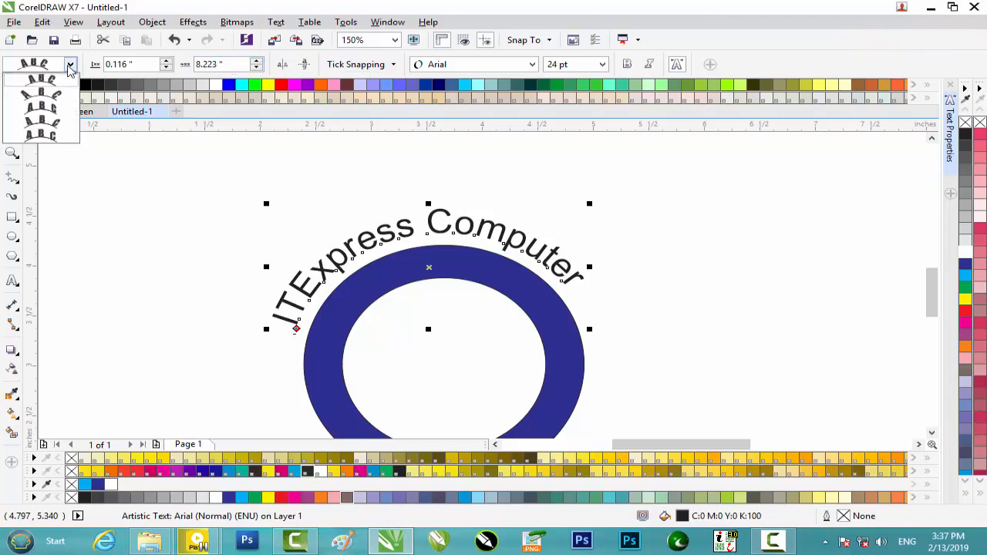
pyautogui.click(58, 95)
pyautogui.click(71, 63)
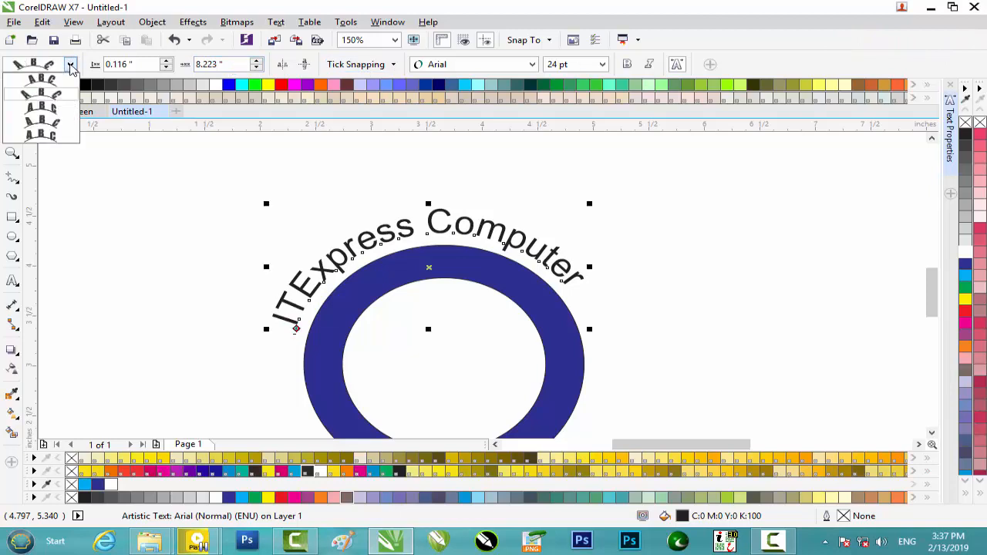
pyautogui.click(61, 111)
pyautogui.click(71, 64)
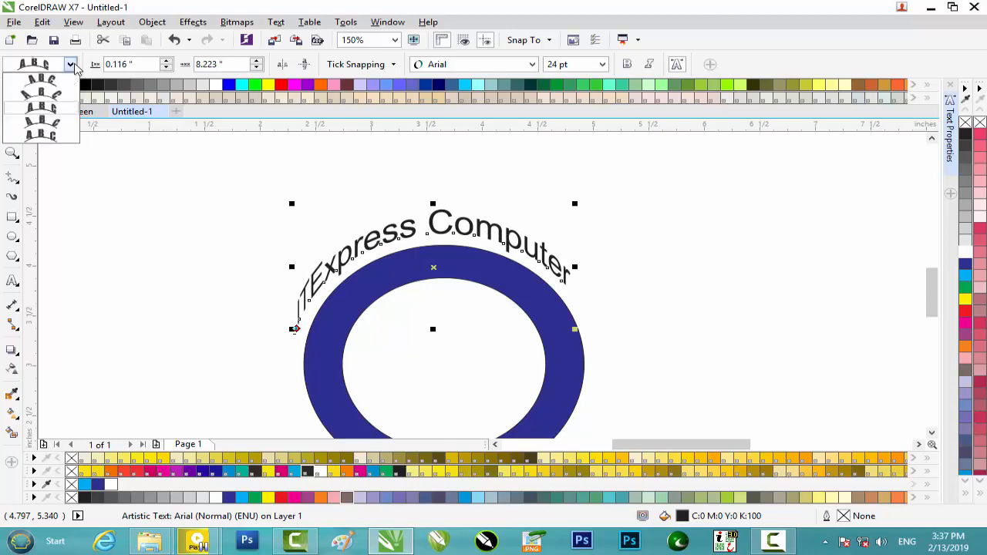
pyautogui.click(61, 131)
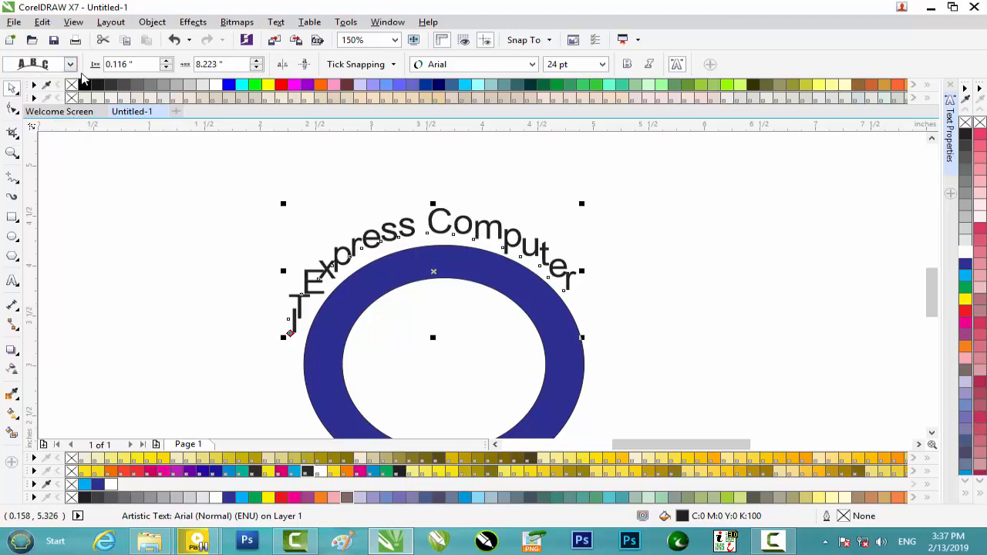
pyautogui.click(71, 64)
pyautogui.click(68, 77)
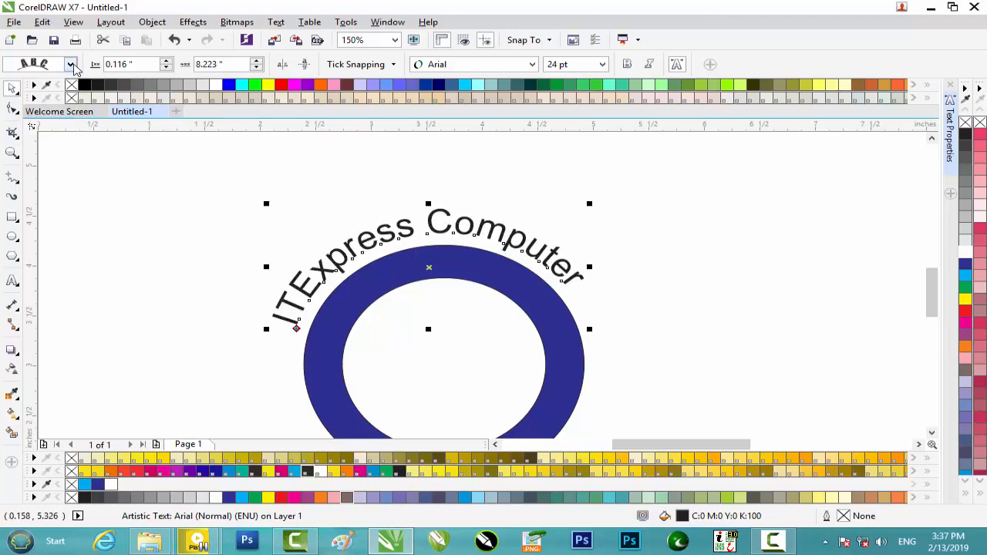
pyautogui.click(71, 64)
pyautogui.click(68, 77)
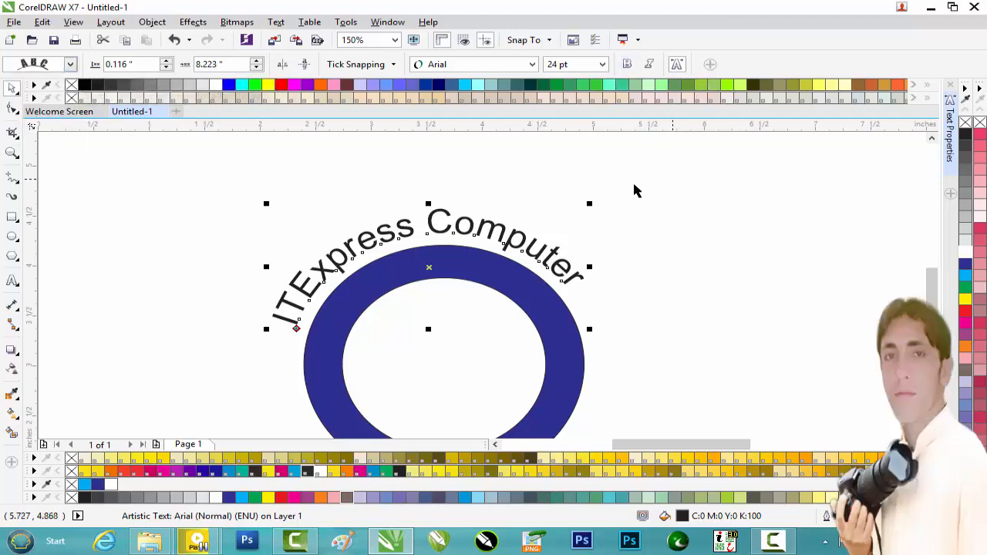
# - Delete the blue ring together with its curved text
pyautogui.scroll(-2, 380, 223)
pyautogui.moveTo(269, 183); pyautogui.dragTo(586, 378)
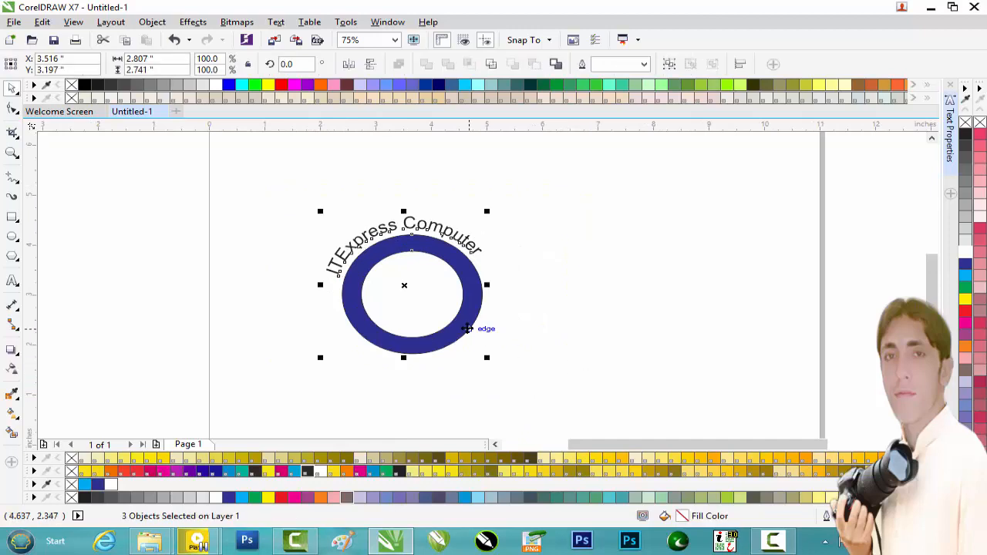
pyautogui.scroll(2, 412, 255)
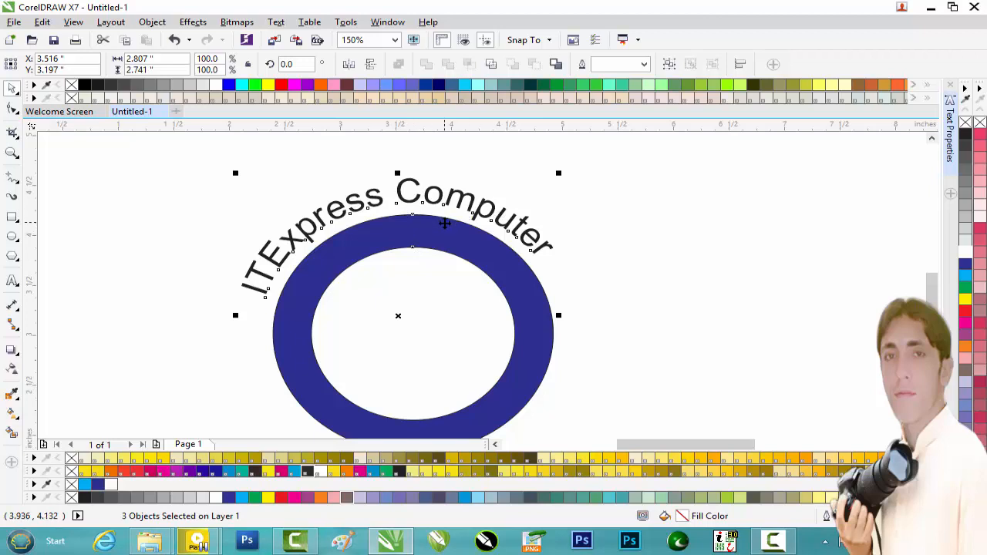
pyautogui.press('Delete')
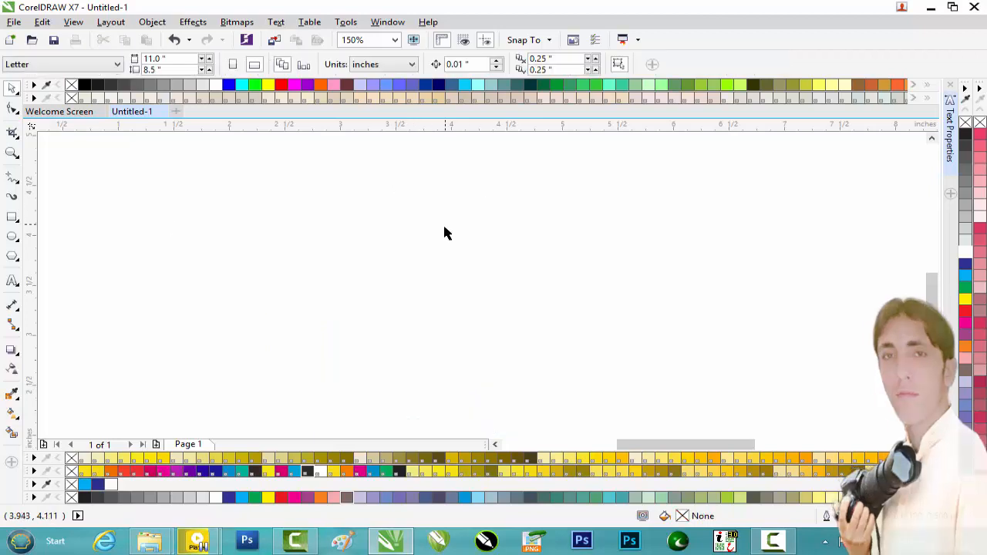
# - Draw a connected three-segment zigzag line about 3.8 inches wide and 1 inch high with the Freehand tool
pyautogui.click(15, 178)
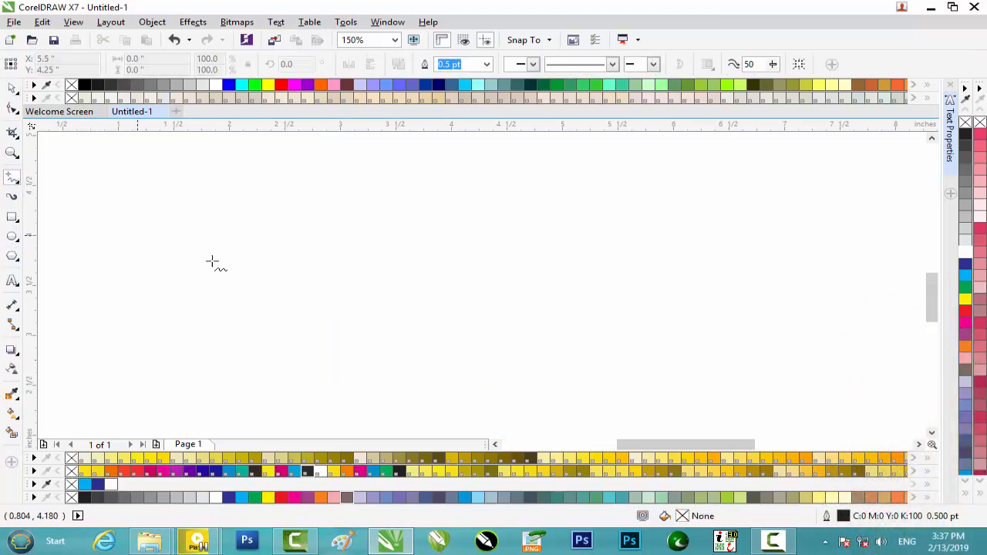
pyautogui.click(283, 289)
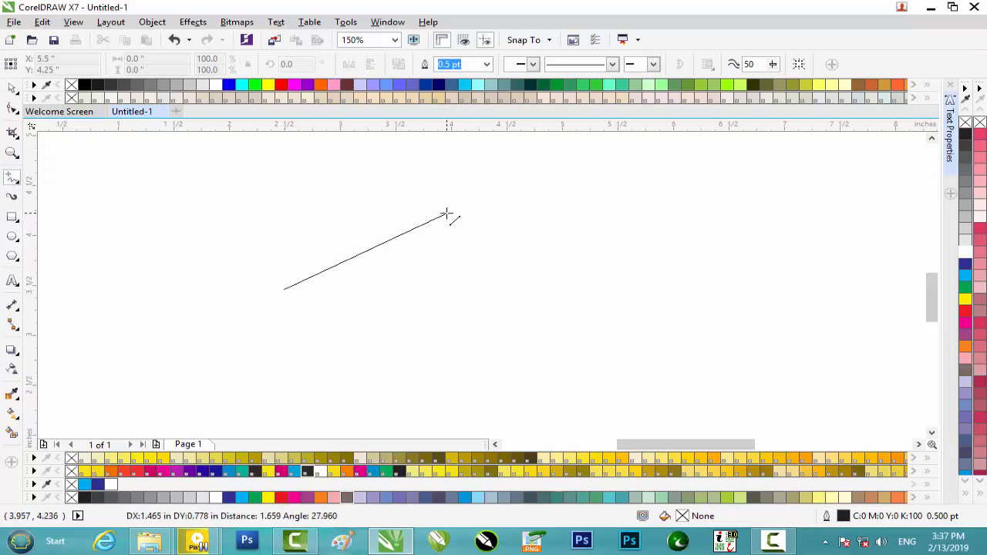
pyautogui.click(446, 214)
pyautogui.click(446, 214)
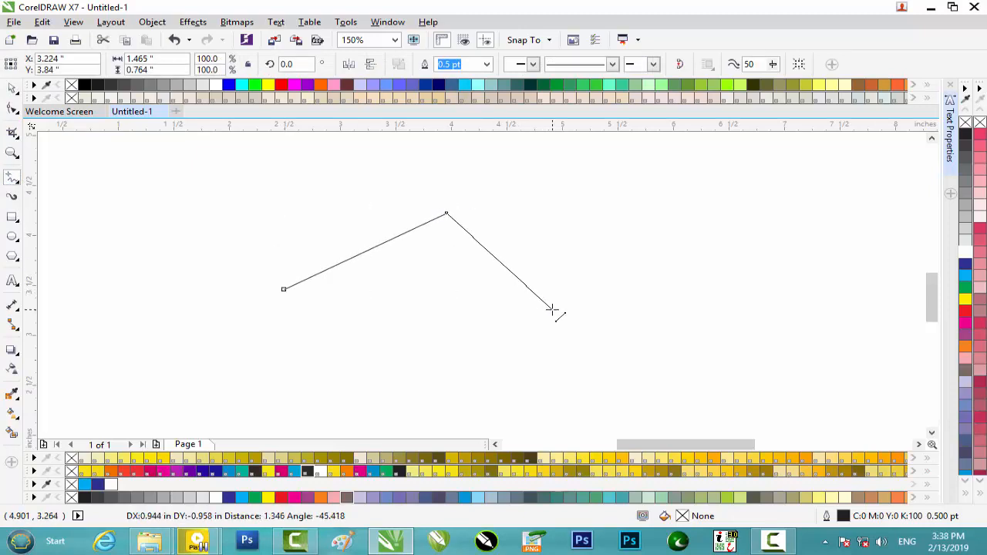
pyautogui.click(552, 311)
pyautogui.click(554, 310)
pyautogui.click(705, 238)
pyautogui.hscroll(-2, 705, 238)
pyautogui.click(779, 239)
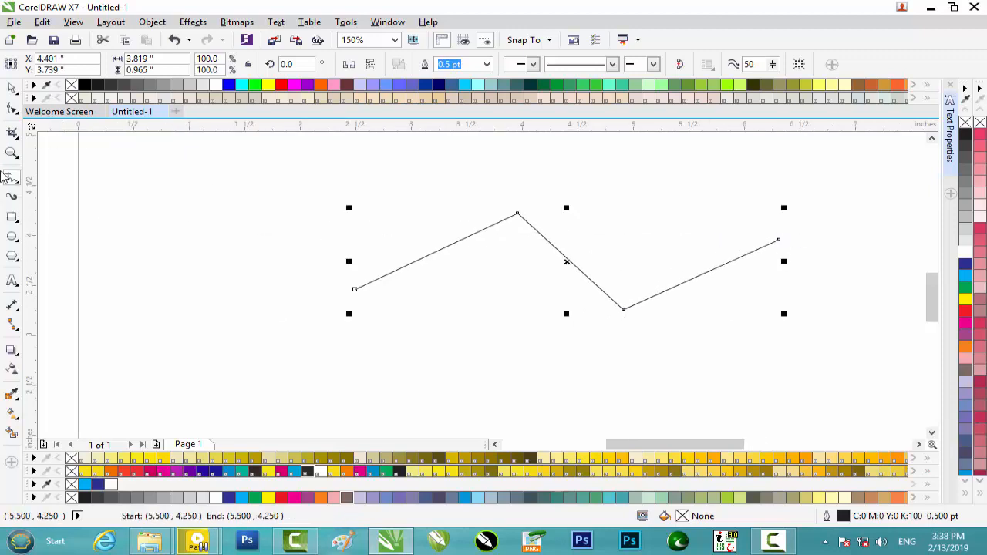
# - Enter a person's name along the zigzag line in 24 pt Arial, and shift the line slightly downward with its text
pyautogui.click(12, 281)
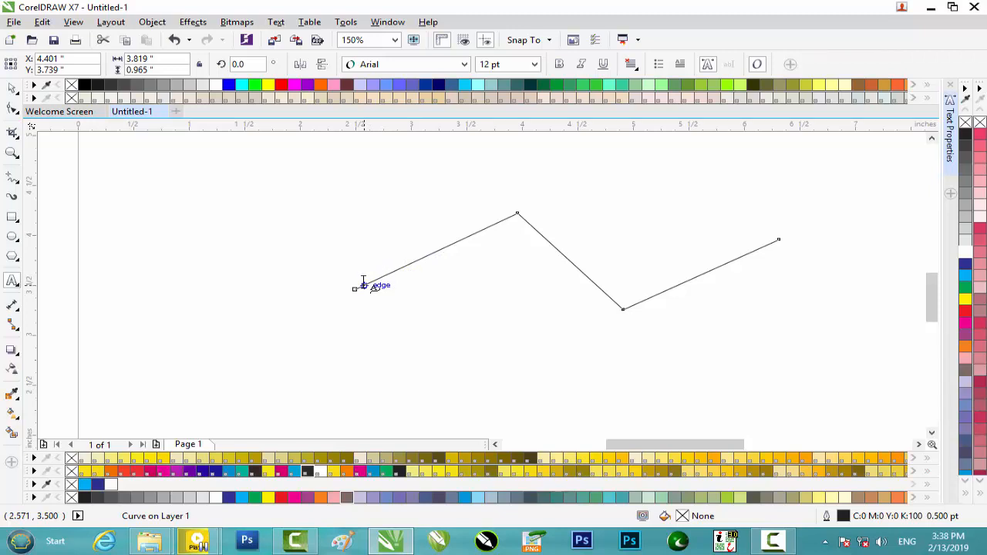
pyautogui.click(363, 284)
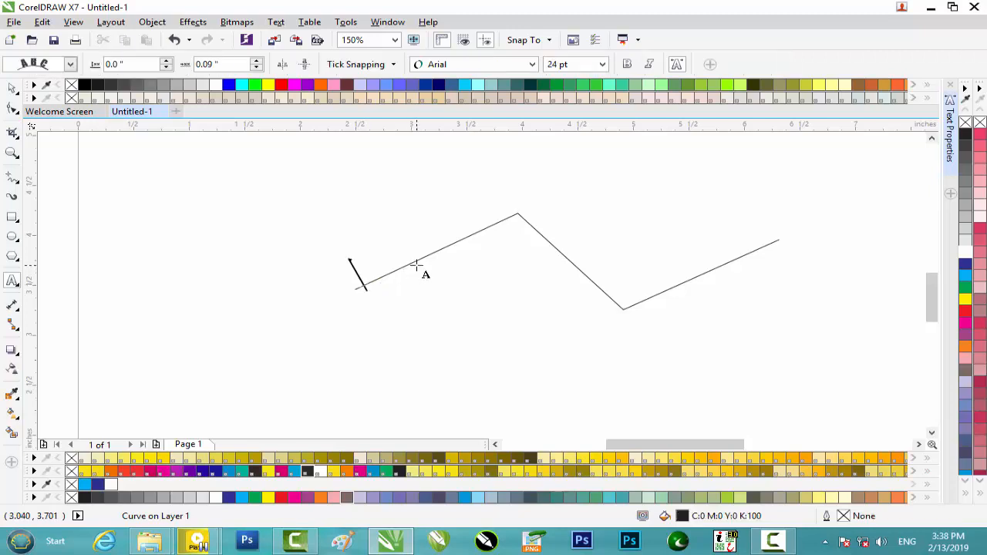
pyautogui.write('Rj')
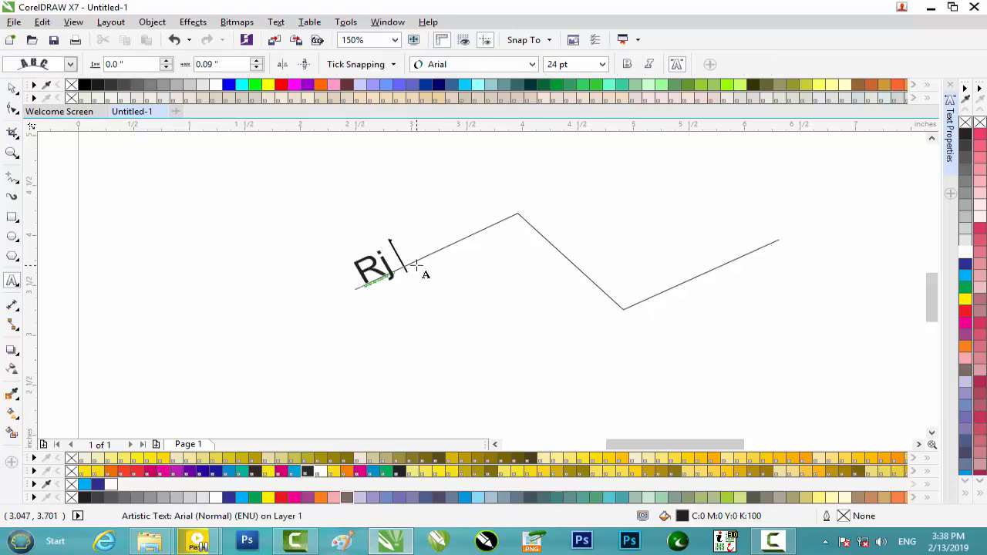
pyautogui.write(' JAmshi o Afridi')
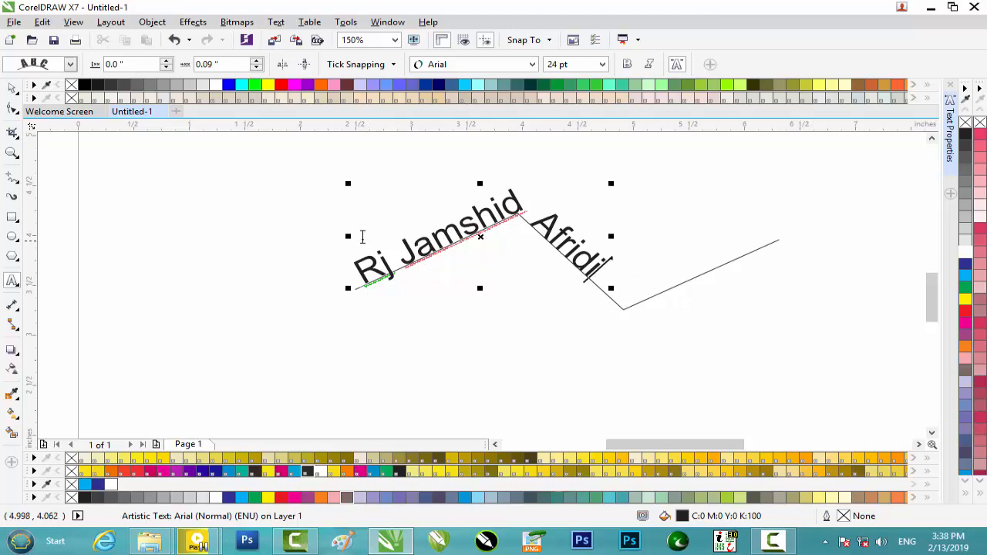
pyautogui.click(13, 87)
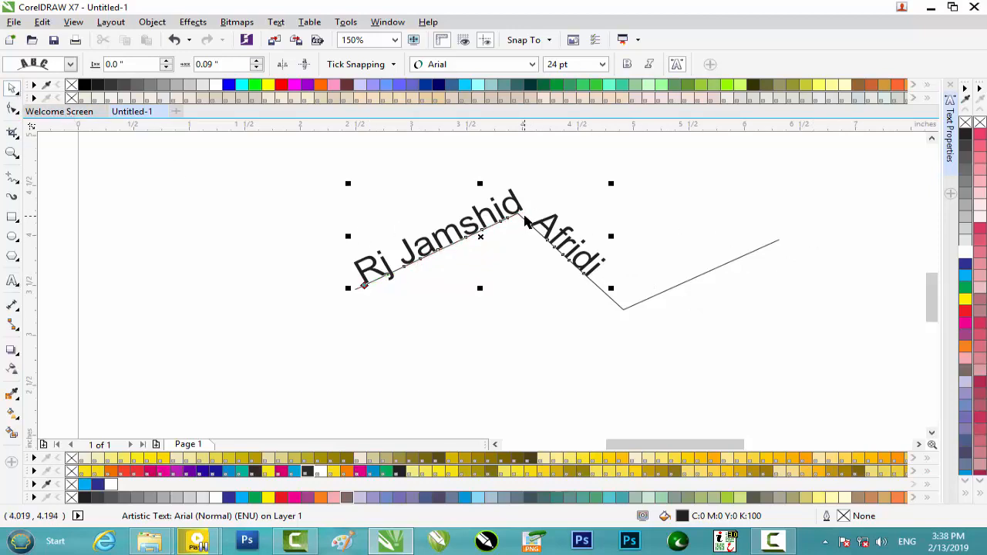
pyautogui.moveTo(524, 233)
pyautogui.mouseDown()
pyautogui.moveTo(517, 227)
pyautogui.moveTo(488, 257)
pyautogui.moveTo(520, 227)
pyautogui.mouseUp()
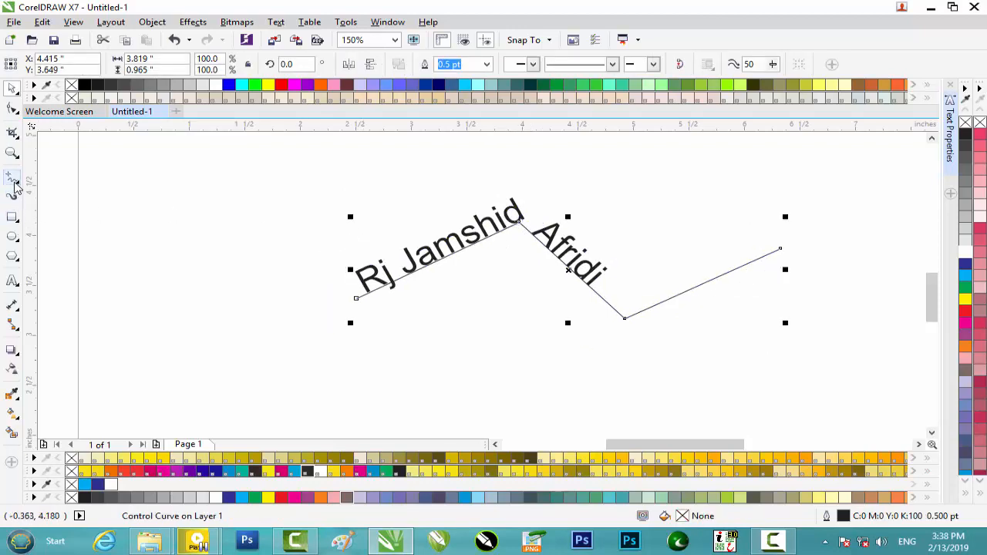
# - Add a person's name as 24 pt Arial artistic text beside the zigzag line and move it slightly upward
pyautogui.click(13, 281)
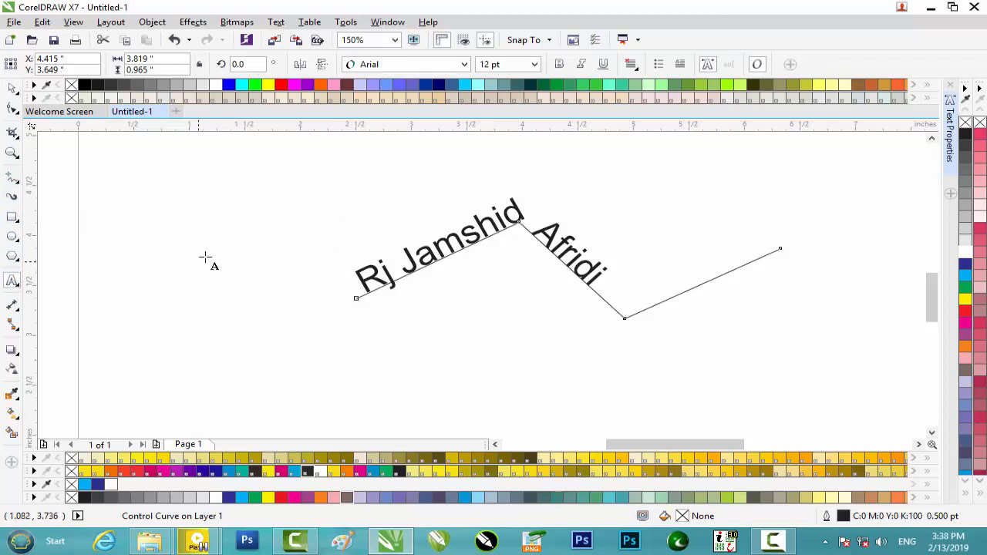
pyautogui.click(195, 250)
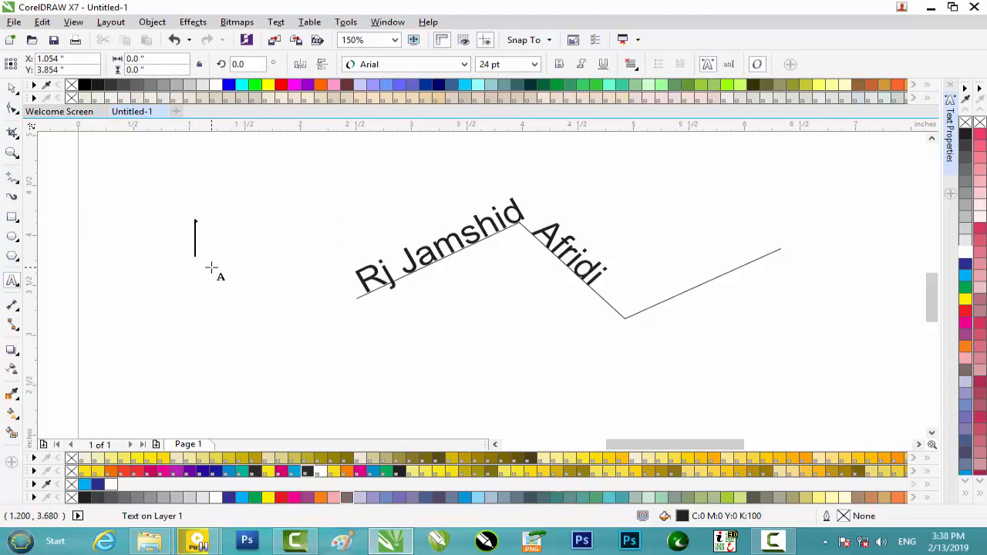
pyautogui.write('Rj KA')
pyautogui.press('BackSpace')
pyautogui.press('BackSpace')
pyautogui.write('=')
pyautogui.press('BackSpace')
pyautogui.press('BackSpace')
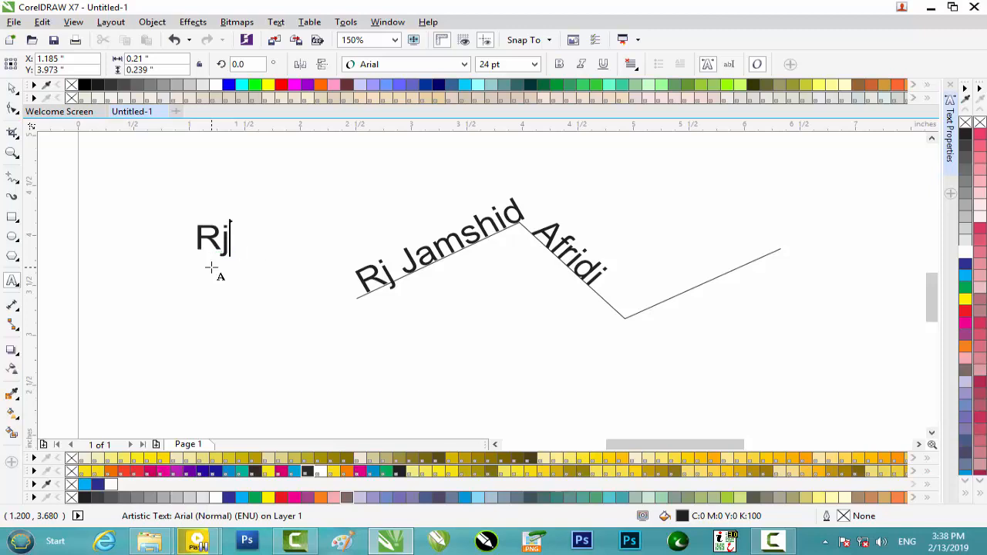
pyautogui.write('Jamshid')
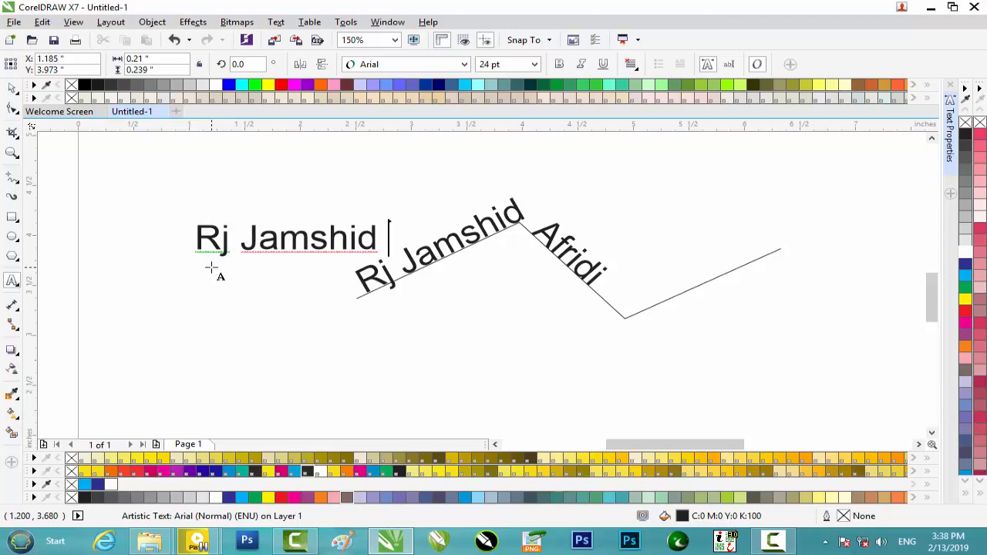
pyautogui.click(12, 88)
pyautogui.moveTo(265, 233); pyautogui.dragTo(252, 198)
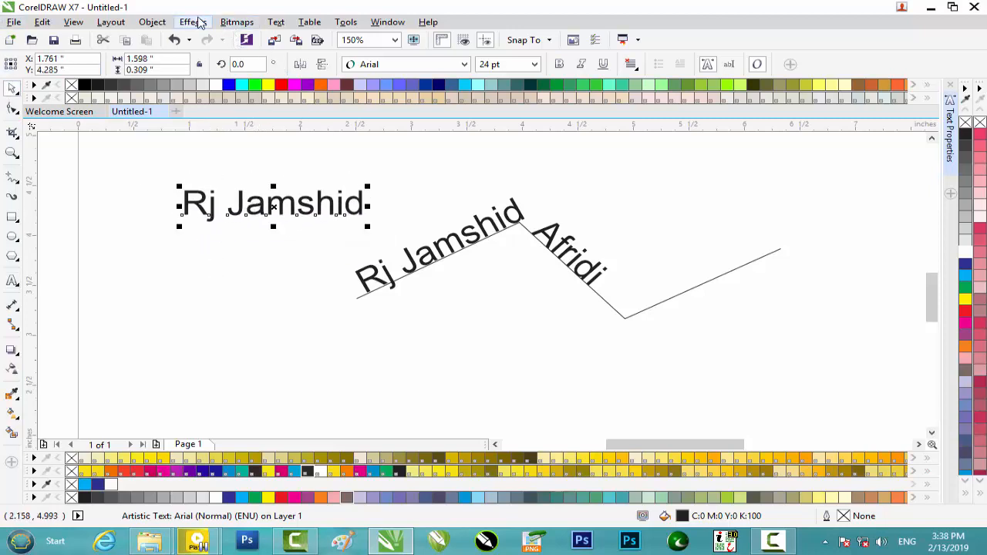
# - Break the new artistic text apart into separate words and move the two words away from each other
pyautogui.click(148, 22)
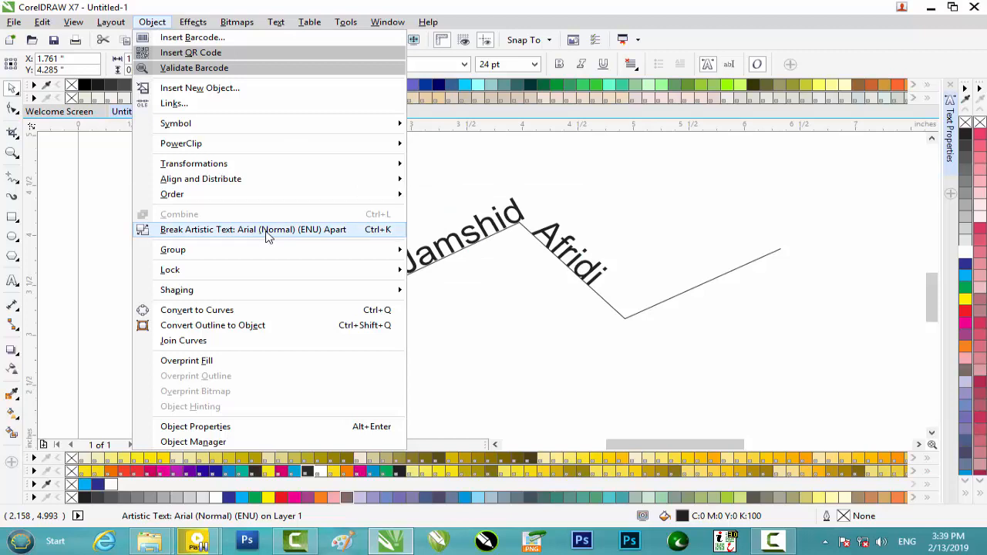
pyautogui.click(351, 229)
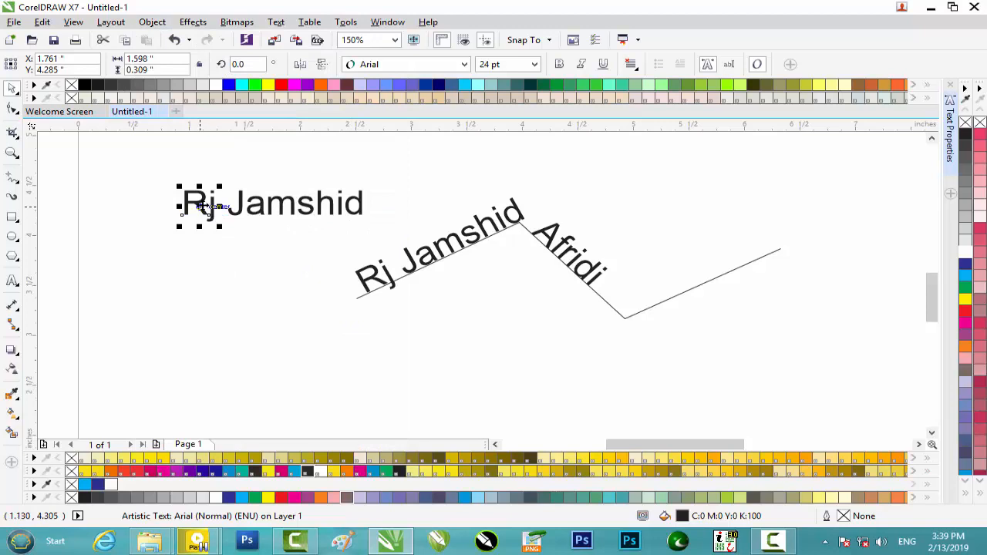
pyautogui.moveTo(199, 204); pyautogui.dragTo(177, 214)
pyautogui.click(293, 204)
pyautogui.moveTo(292, 203); pyautogui.dragTo(313, 197)
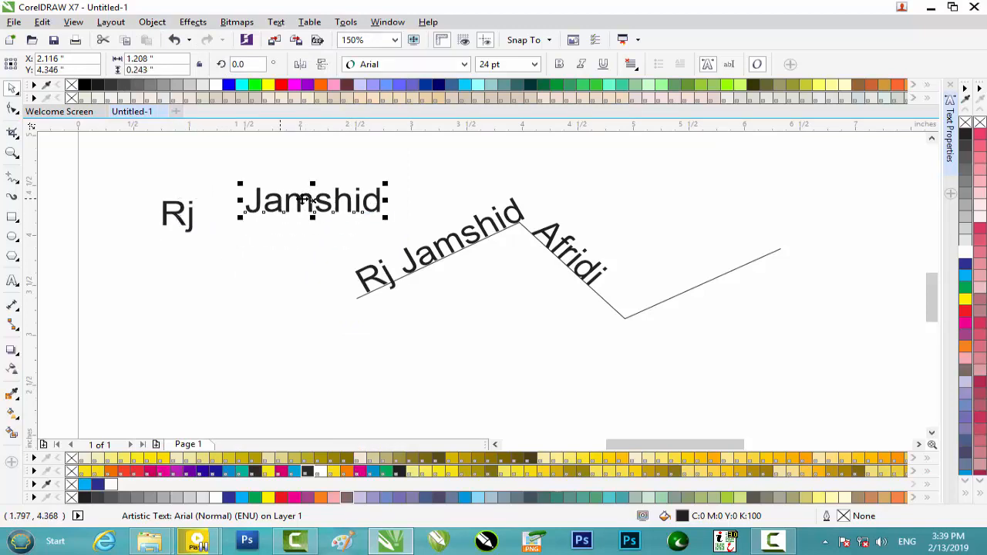
# - Break the second word apart into single letters and rearrange the letters at staggered heights
pyautogui.scroll(2, 313, 198)
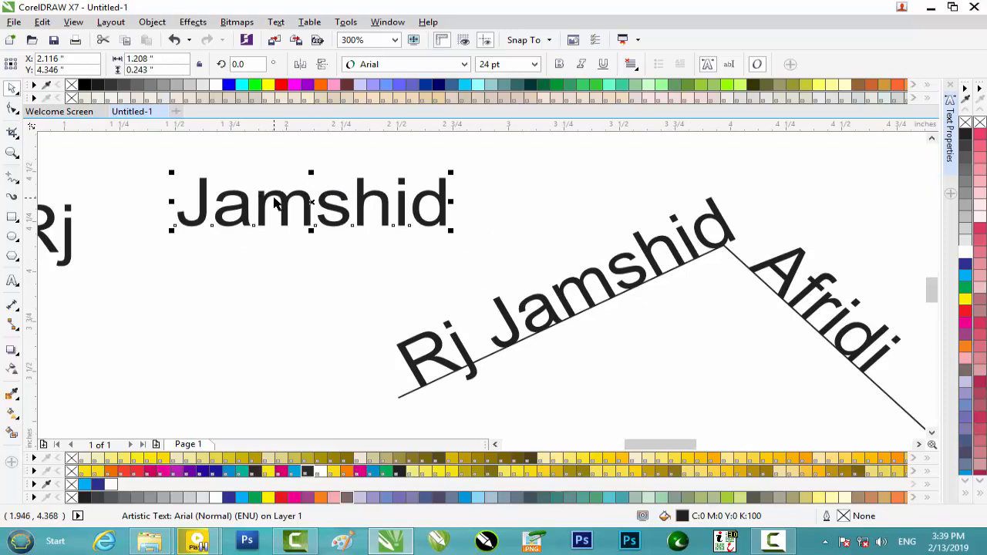
pyautogui.scroll(-2, 273, 202)
pyautogui.scroll(2, 274, 202)
pyautogui.hotkey('ctrl', 'k')
pyautogui.click(243, 193)
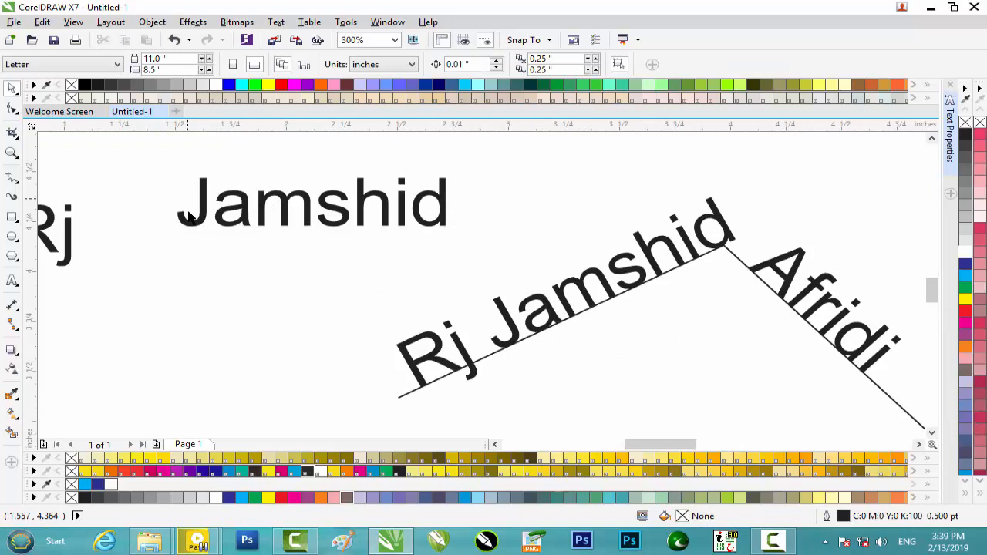
pyautogui.moveTo(204, 219); pyautogui.dragTo(184, 252)
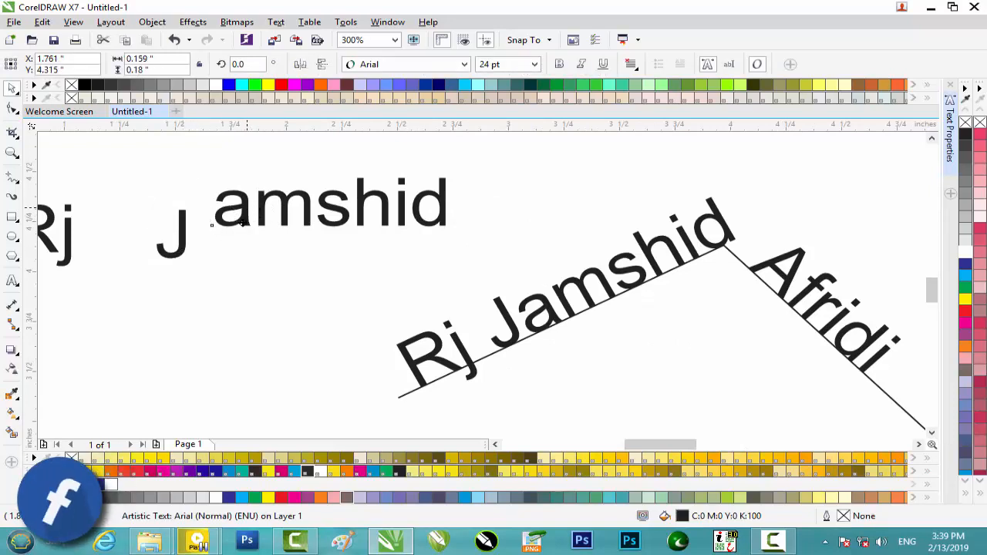
pyautogui.moveTo(248, 208); pyautogui.dragTo(239, 252)
pyautogui.moveTo(279, 205); pyautogui.dragTo(244, 172)
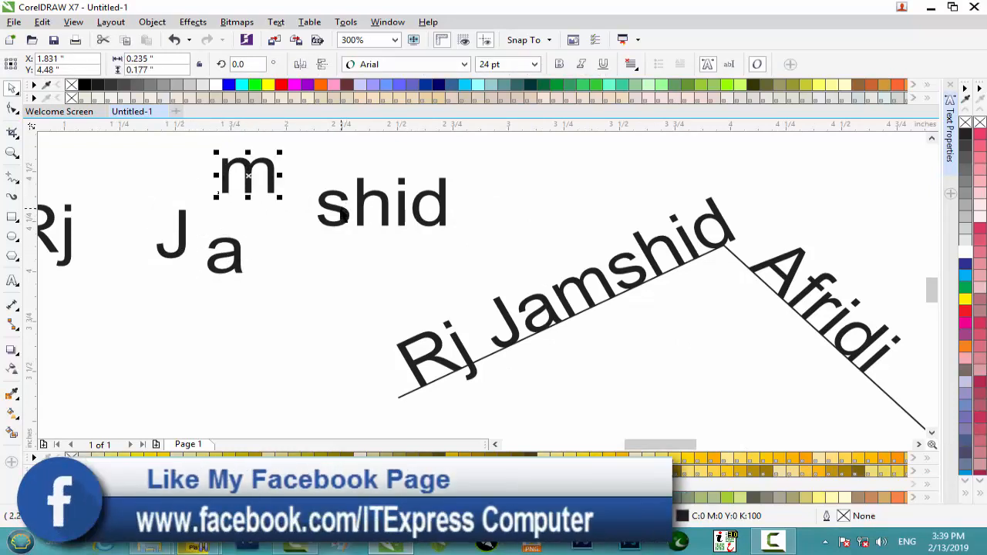
pyautogui.moveTo(333, 206); pyautogui.dragTo(282, 220)
pyautogui.moveTo(248, 181); pyautogui.dragTo(230, 199)
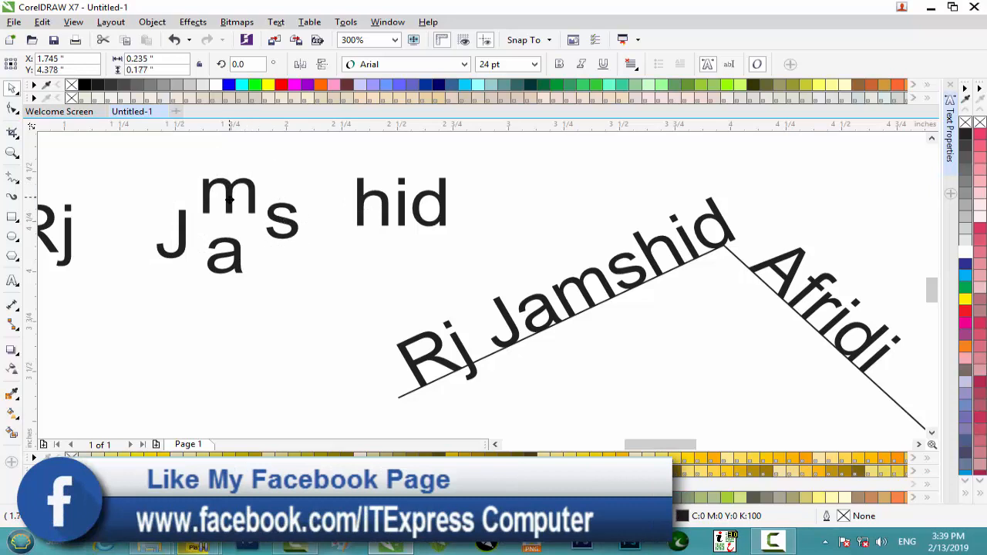
pyautogui.moveTo(232, 241); pyautogui.dragTo(216, 227)
pyautogui.moveTo(373, 200); pyautogui.dragTo(307, 180)
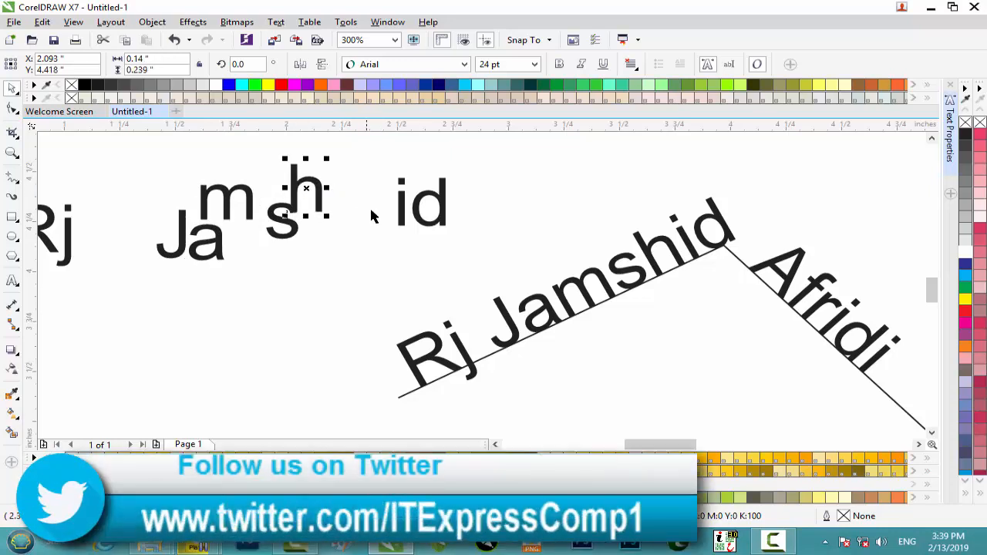
pyautogui.moveTo(408, 204); pyautogui.dragTo(317, 241)
pyautogui.moveTo(443, 219); pyautogui.dragTo(356, 229)
pyautogui.press('Escape')
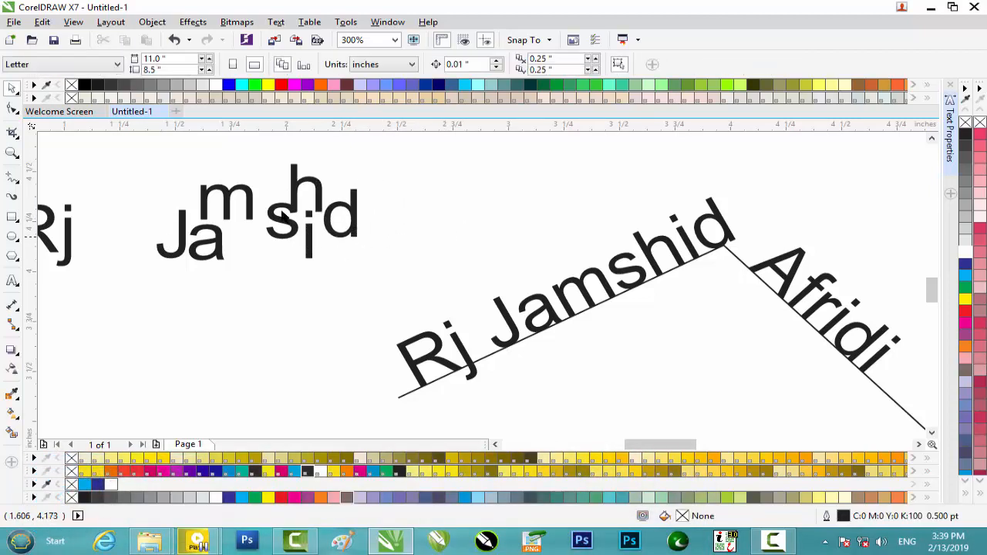
# - Delete the first word and all the scattered letters together
pyautogui.scroll(-1, 283, 215)
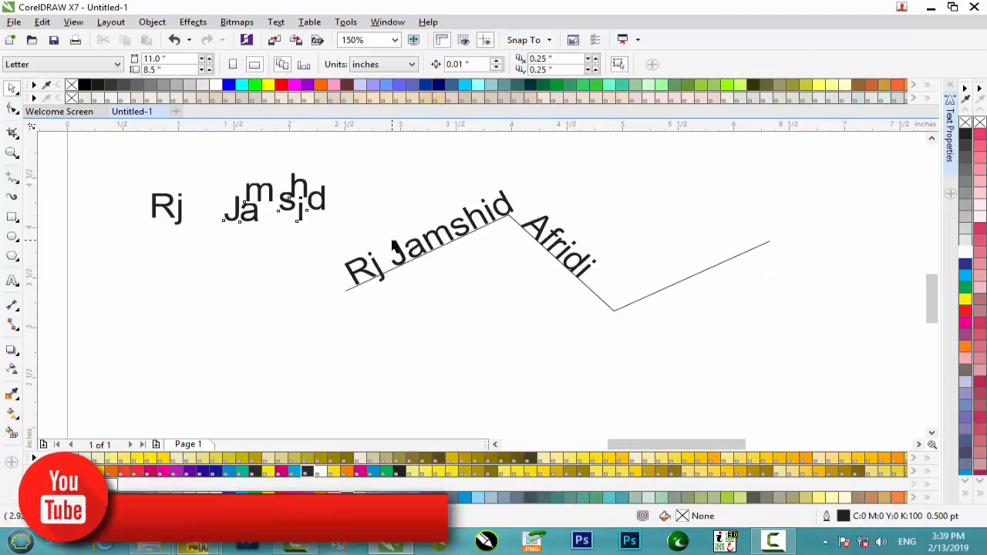
pyautogui.click(305, 201)
pyautogui.moveTo(121, 167); pyautogui.dragTo(364, 250)
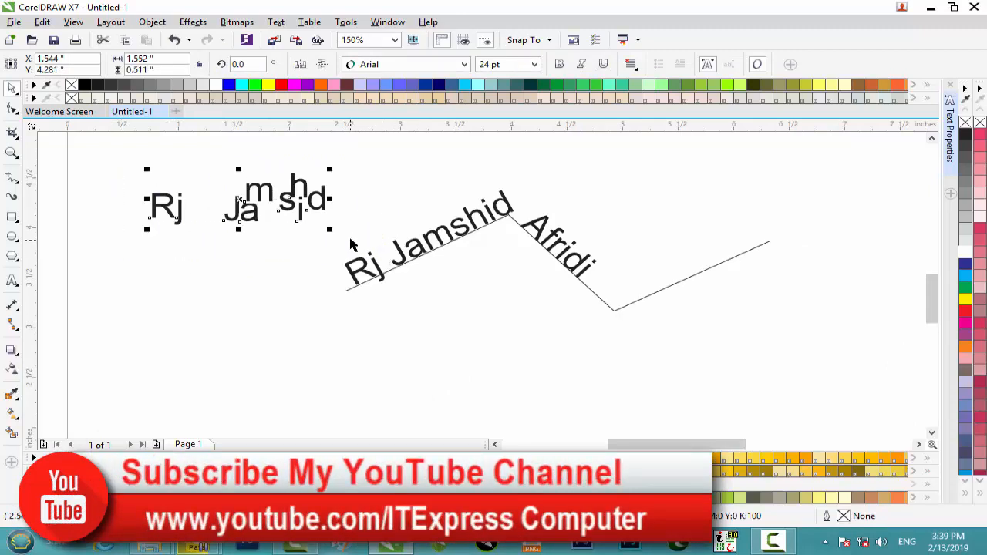
pyautogui.press('Delete')
# - Select the text on the zigzag line and display its Text Properties
pyautogui.click(430, 266)
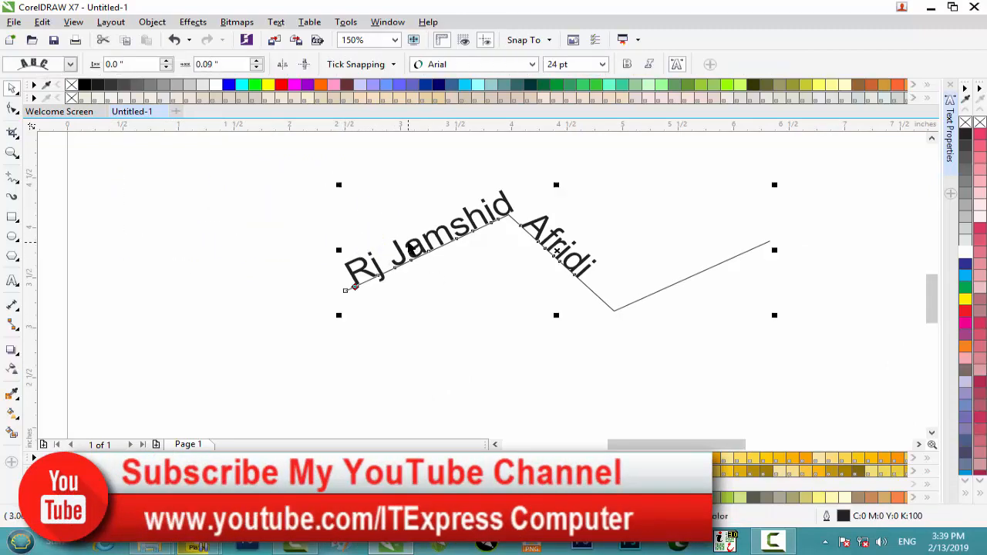
pyautogui.scroll(1, 474, 207)
pyautogui.scroll(-1, 478, 232)
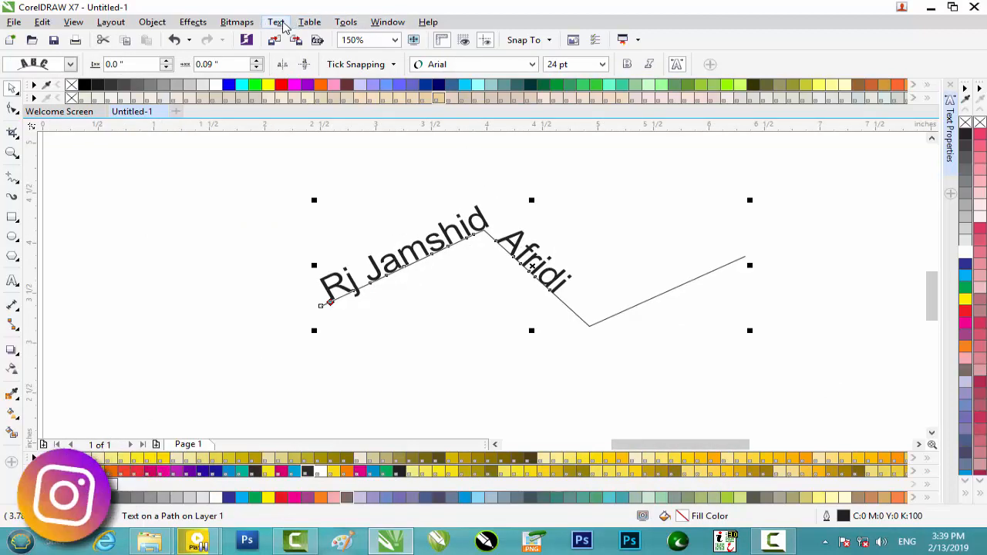
pyautogui.click(277, 22)
pyautogui.click(313, 37)
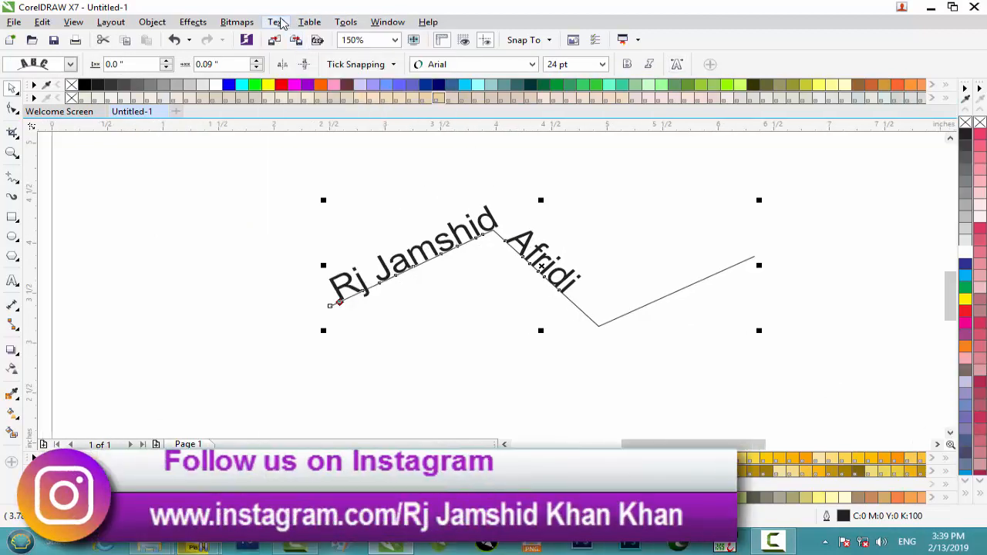
pyautogui.click(277, 22)
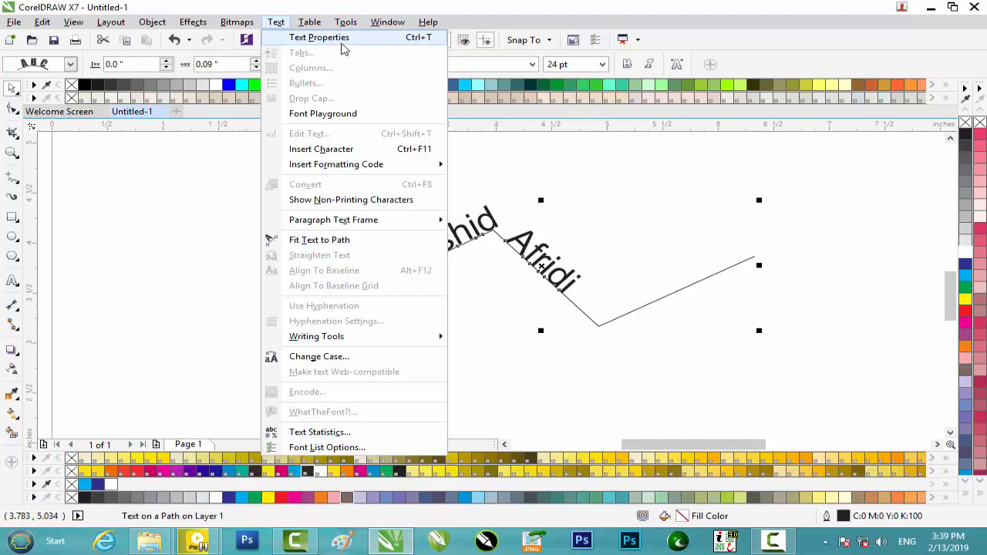
pyautogui.click(342, 38)
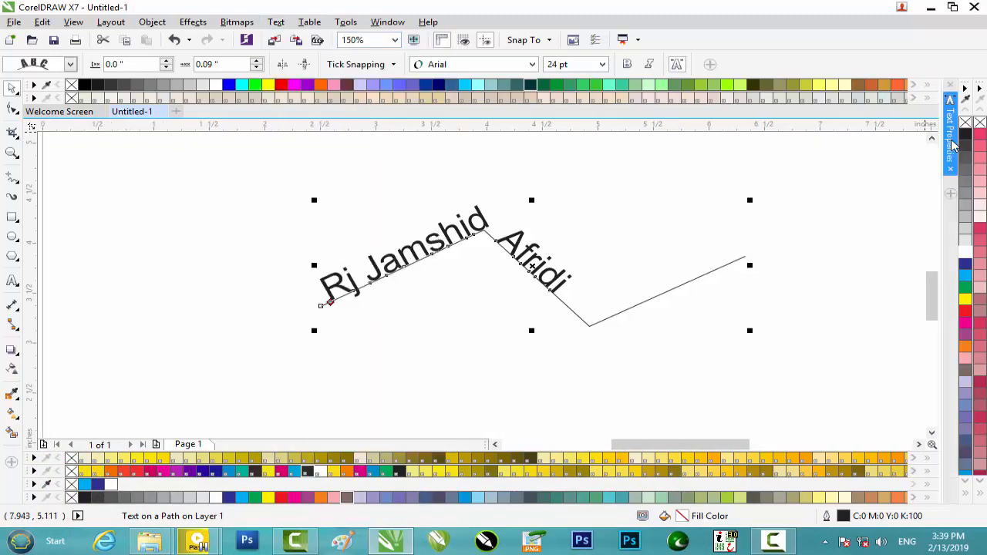
pyautogui.click(950, 146)
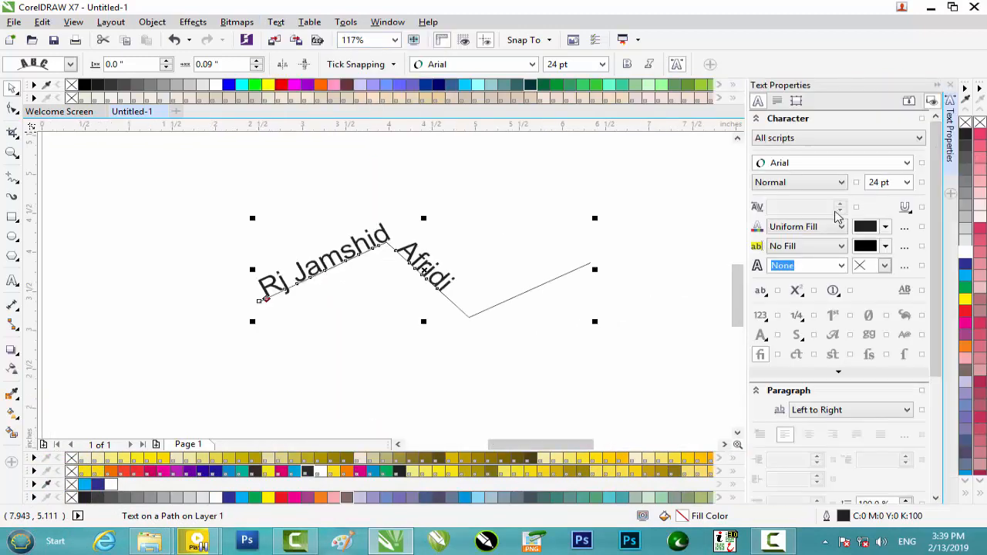
# - Try the Latin script setting for the zigzag text and restore All scripts
pyautogui.scroll(-1, 812, 259)
pyautogui.click(808, 141)
pyautogui.click(808, 145)
pyautogui.click(809, 146)
pyautogui.click(794, 162)
pyautogui.click(798, 146)
pyautogui.click(798, 148)
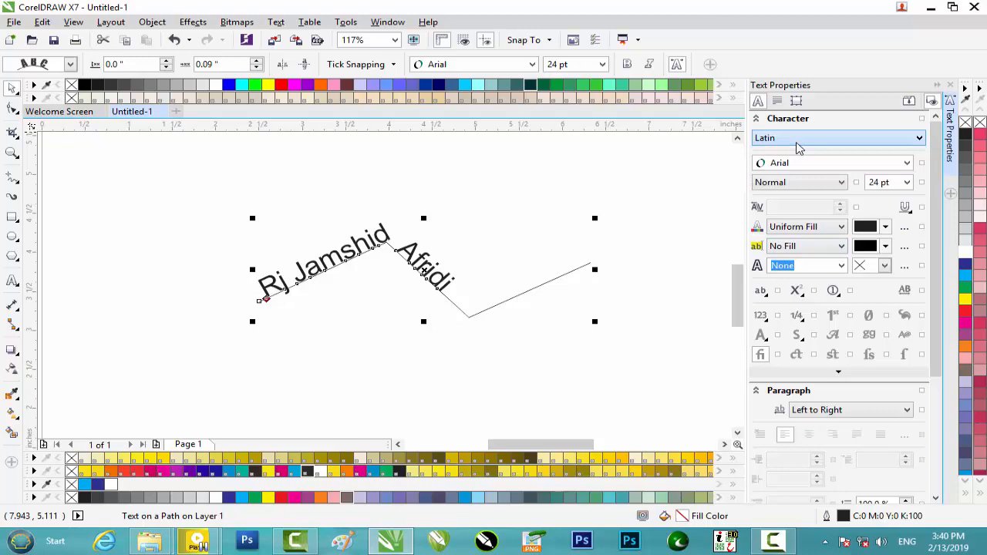
pyautogui.click(797, 148)
pyautogui.click(786, 158)
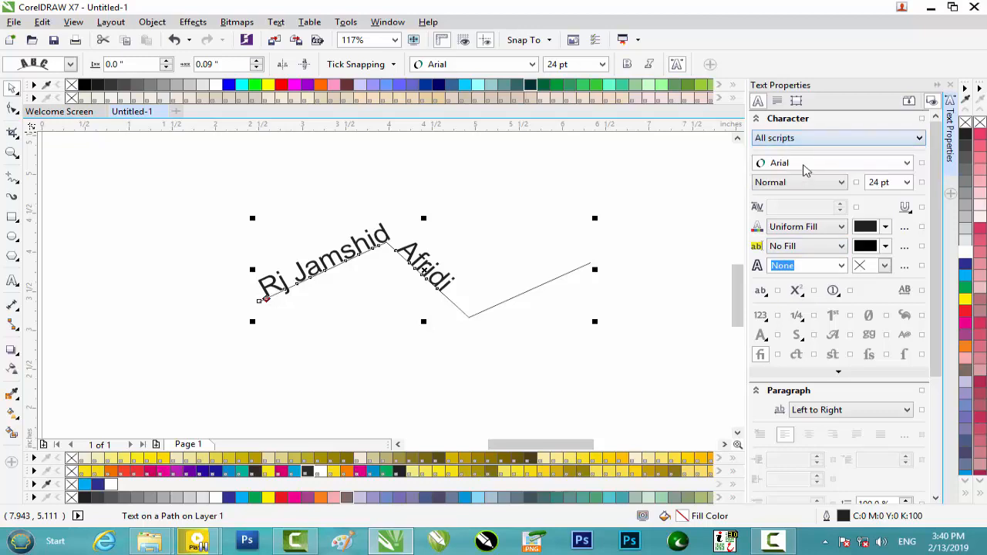
# - Preview other fonts on the zigzag text, then set it to Arial Black at 10 pt
pyautogui.click(802, 163)
pyautogui.moveTo(794, 230)
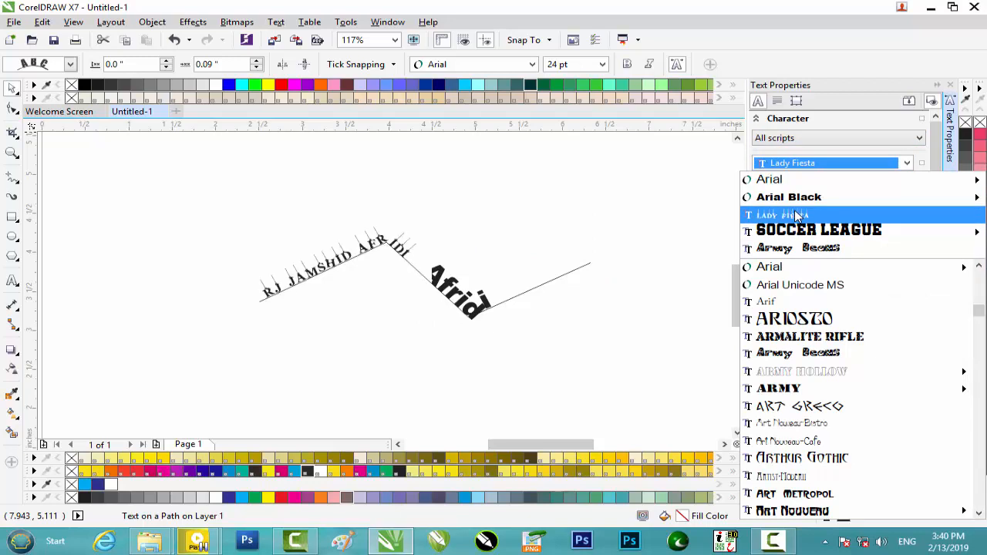
pyautogui.moveTo(799, 202)
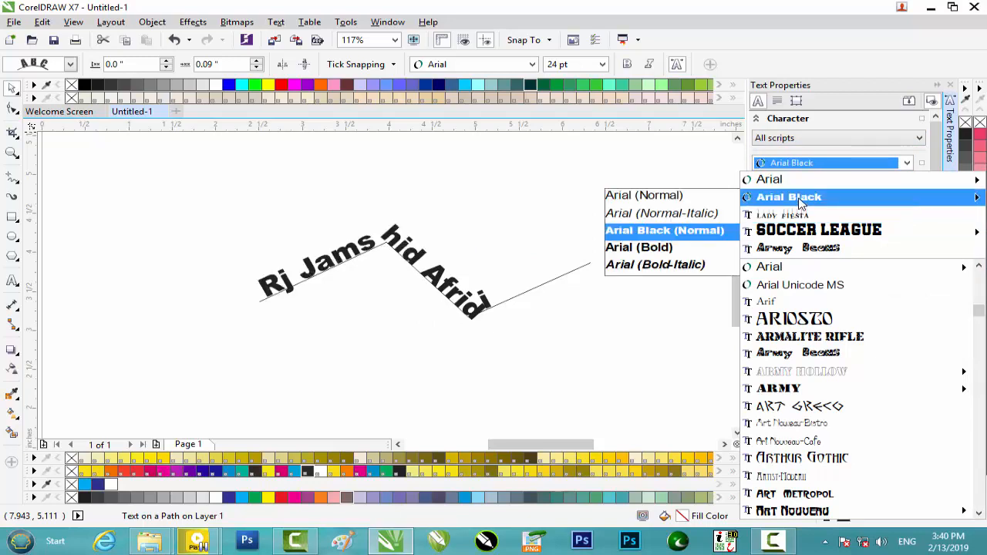
pyautogui.click(799, 201)
pyautogui.click(906, 184)
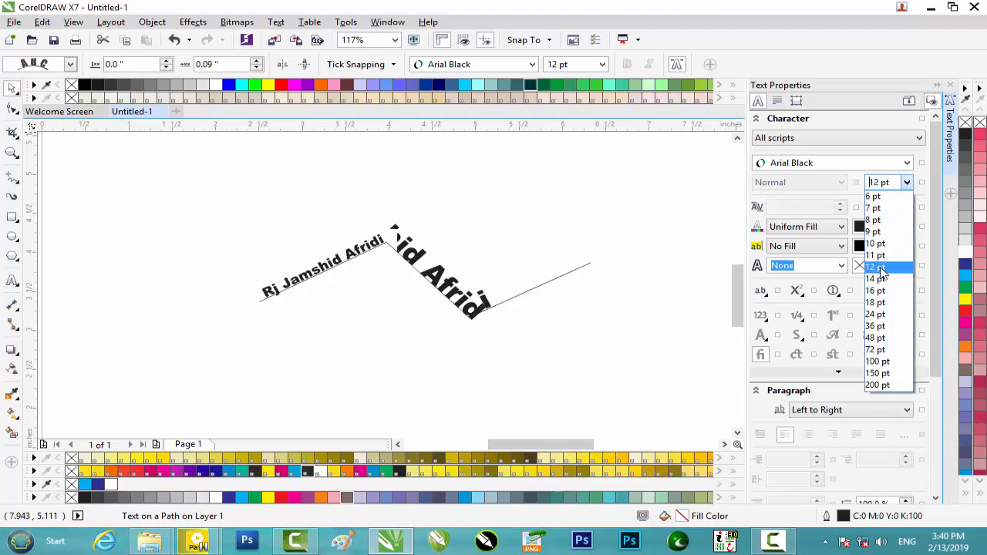
pyautogui.click(877, 242)
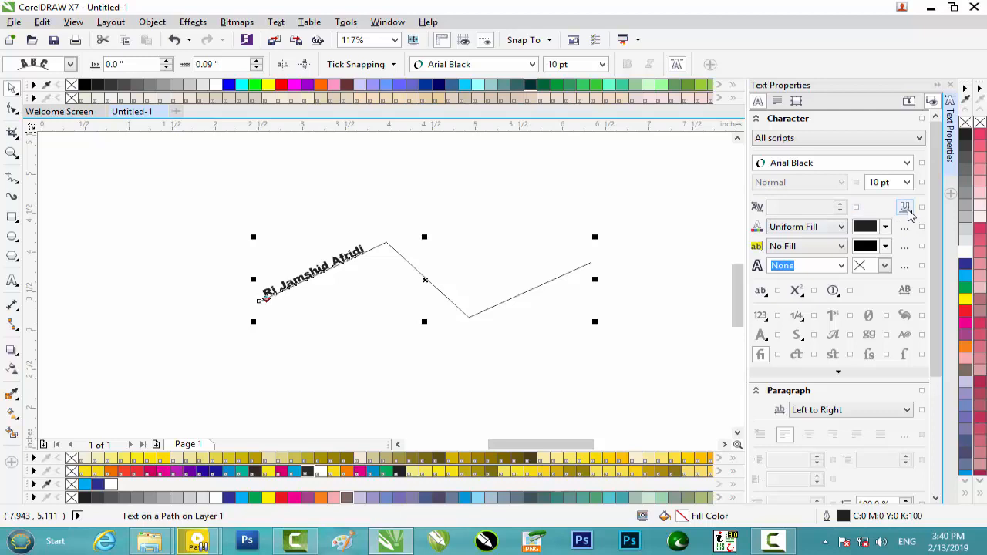
# - Check the text's fill and background colour choices, and give its characters a 1.5 pt outline
pyautogui.click(885, 227)
pyautogui.click(885, 227)
pyautogui.click(885, 246)
pyautogui.click(878, 253)
pyautogui.click(841, 265)
pyautogui.click(842, 266)
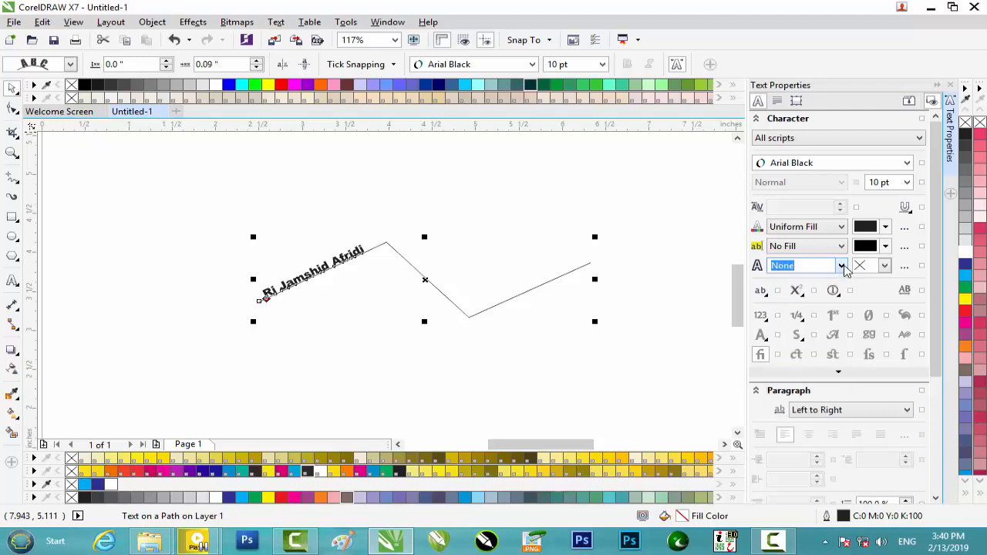
pyautogui.click(842, 266)
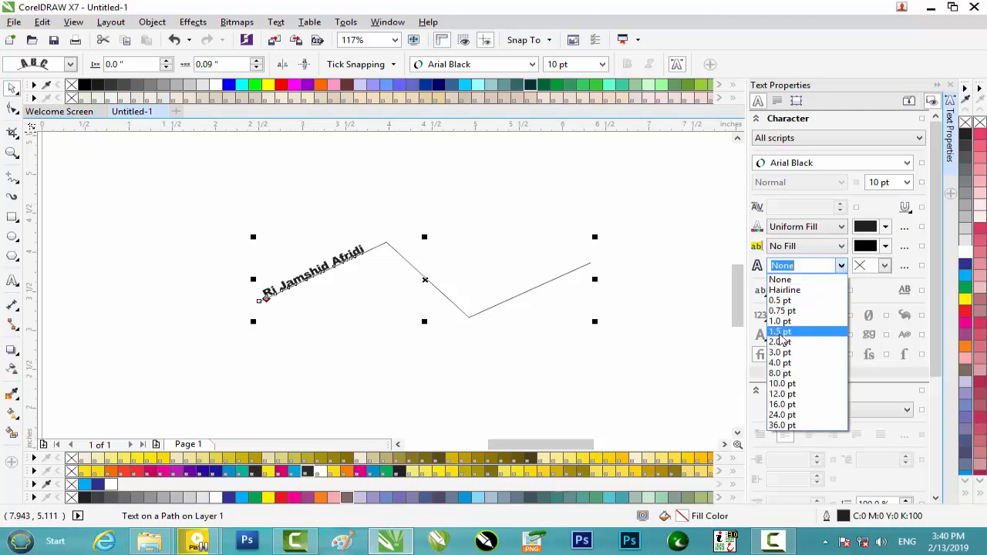
pyautogui.click(780, 333)
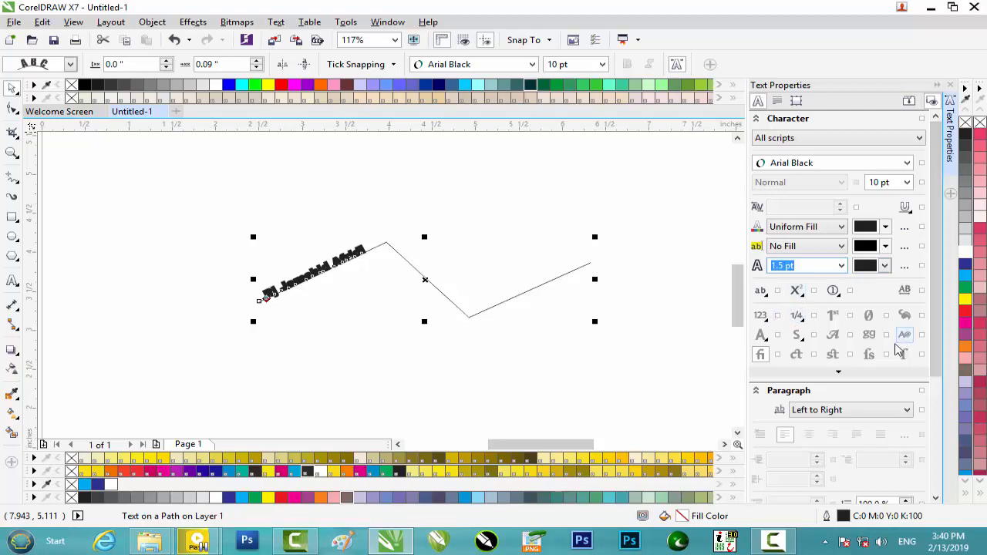
# - Turn on the long-s ligature option for the text and look through the superscript and subscript choices
pyautogui.click(869, 354)
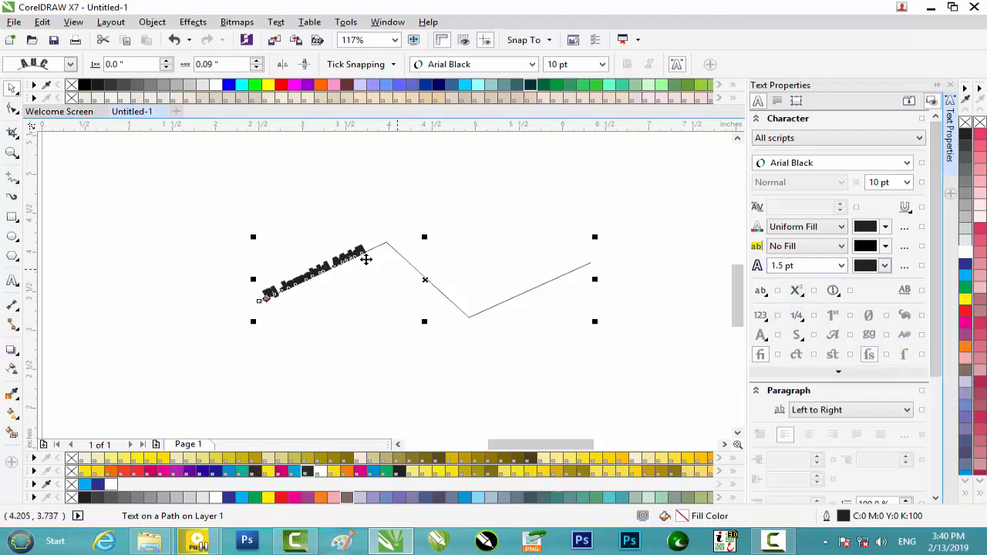
pyautogui.scroll(4, 351, 250)
pyautogui.click(802, 317)
pyautogui.click(805, 323)
pyautogui.click(795, 292)
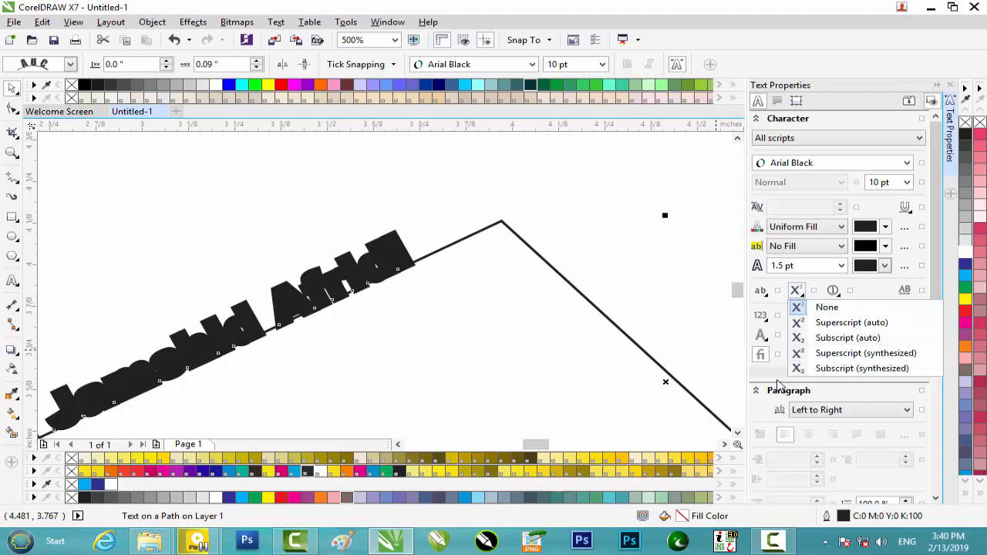
pyautogui.click(760, 360)
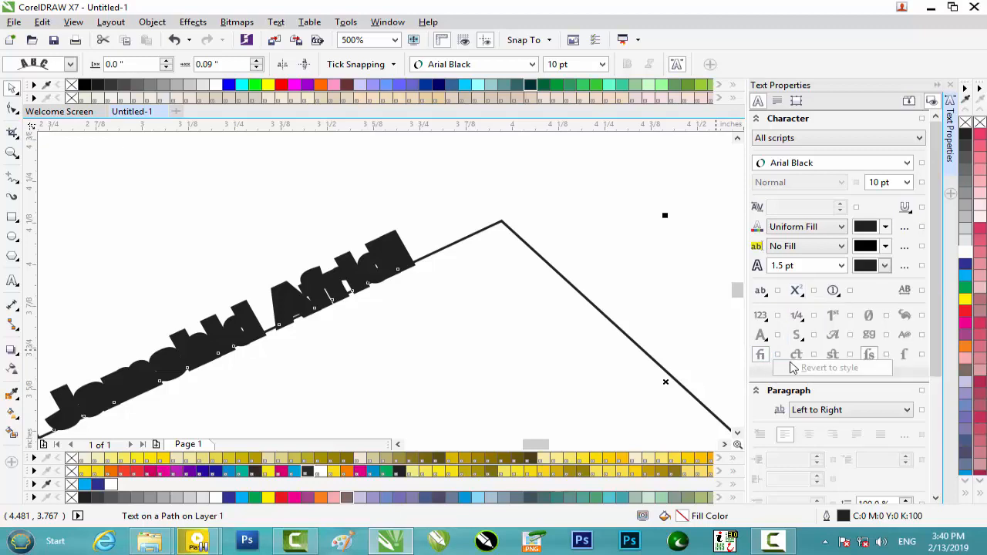
# - Collapse the Paragraph and Frame settings and look through the extra character options, including the overline choices
pyautogui.click(760, 392)
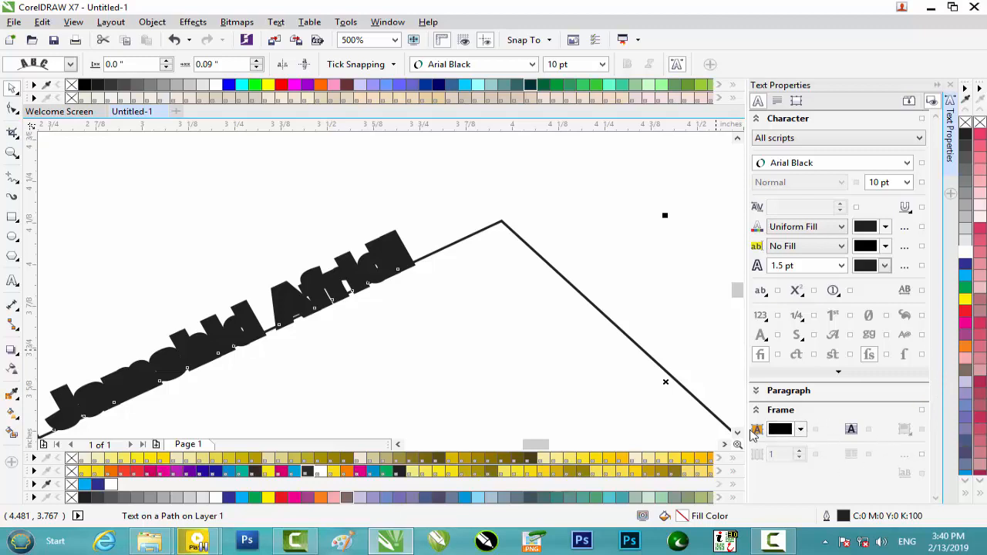
pyautogui.click(757, 410)
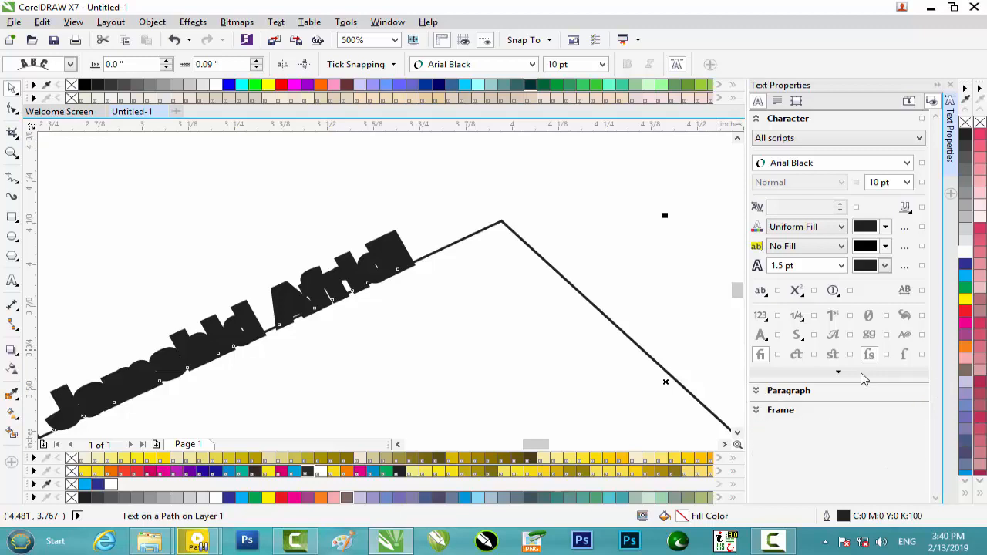
pyautogui.click(838, 373)
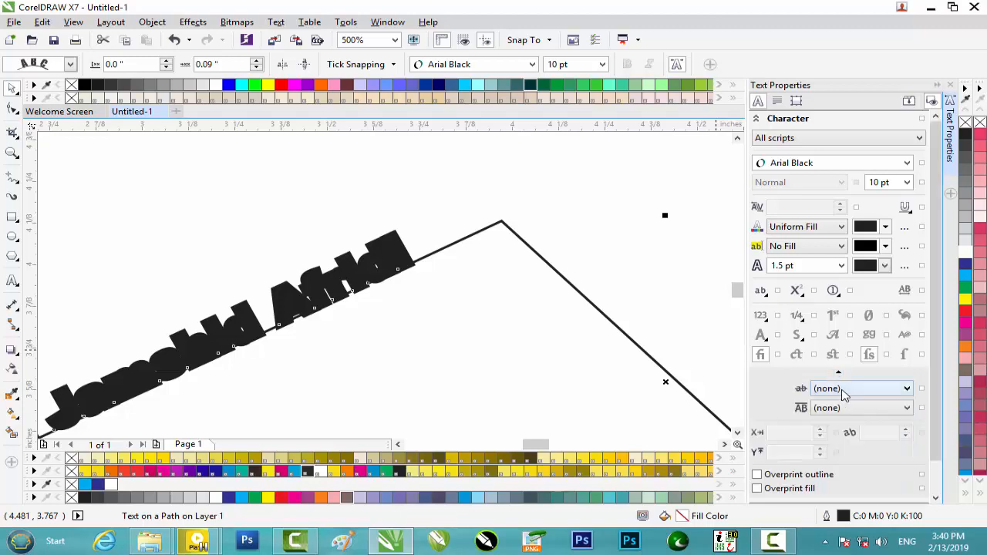
pyautogui.click(841, 407)
pyautogui.click(850, 418)
# - Turn on Overprint outline and Overprint fill for the zigzag text, and check the frame's background colour choices
pyautogui.click(781, 489)
pyautogui.scroll(-1, 922, 465)
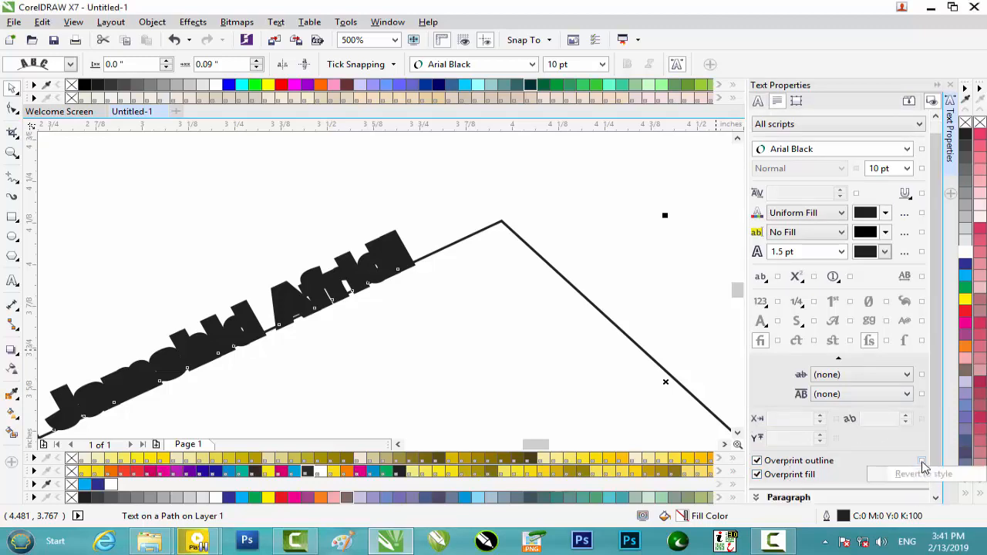
pyautogui.click(791, 476)
pyautogui.scroll(-1, 798, 477)
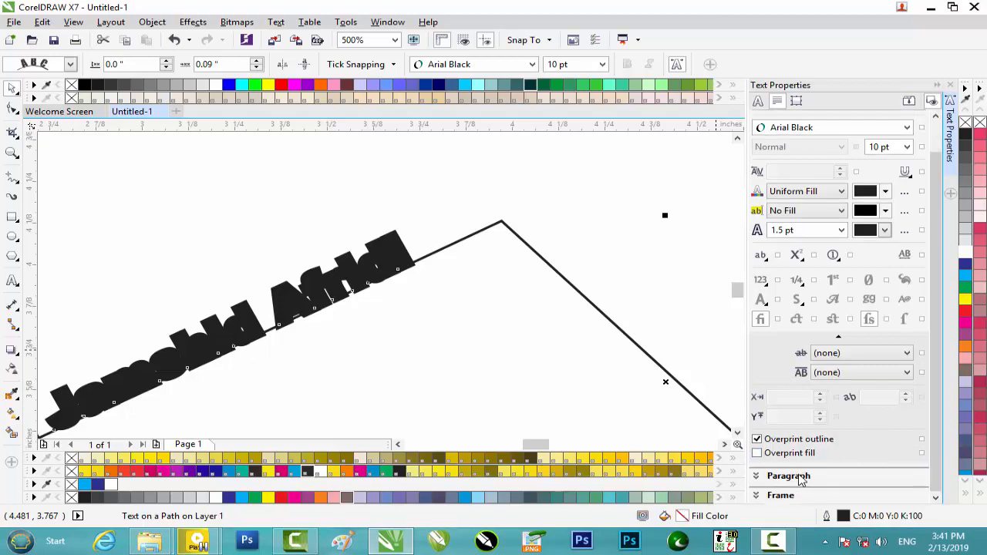
pyautogui.click(769, 496)
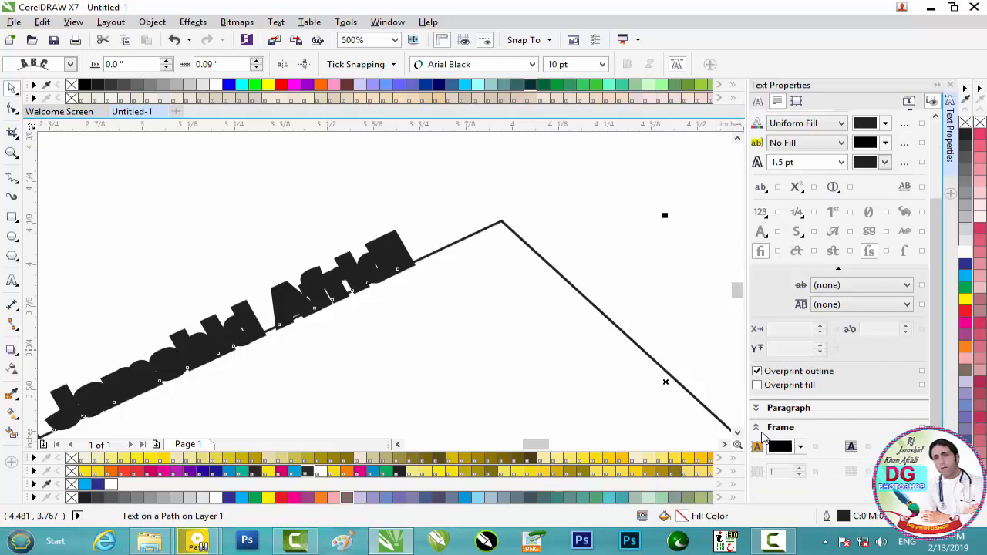
pyautogui.click(802, 449)
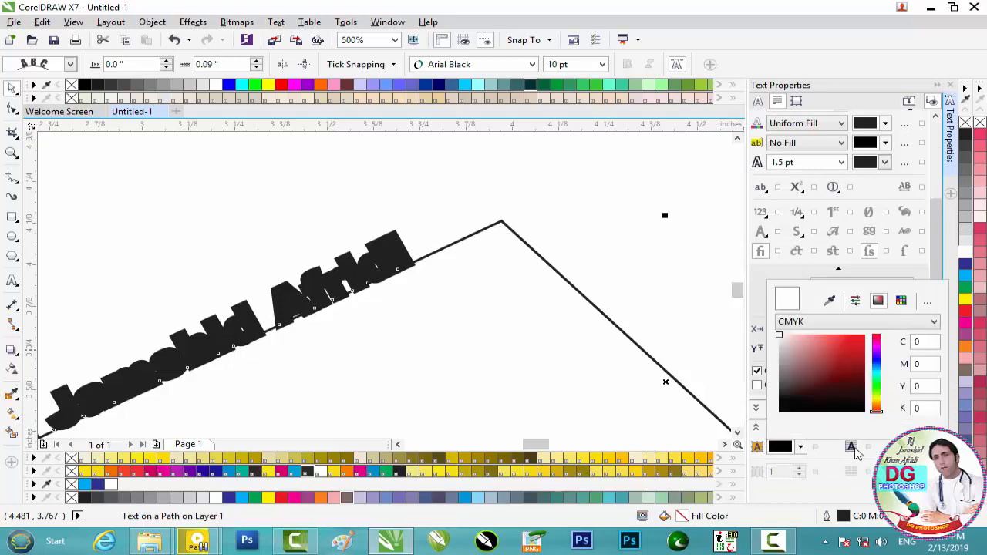
pyautogui.click(854, 451)
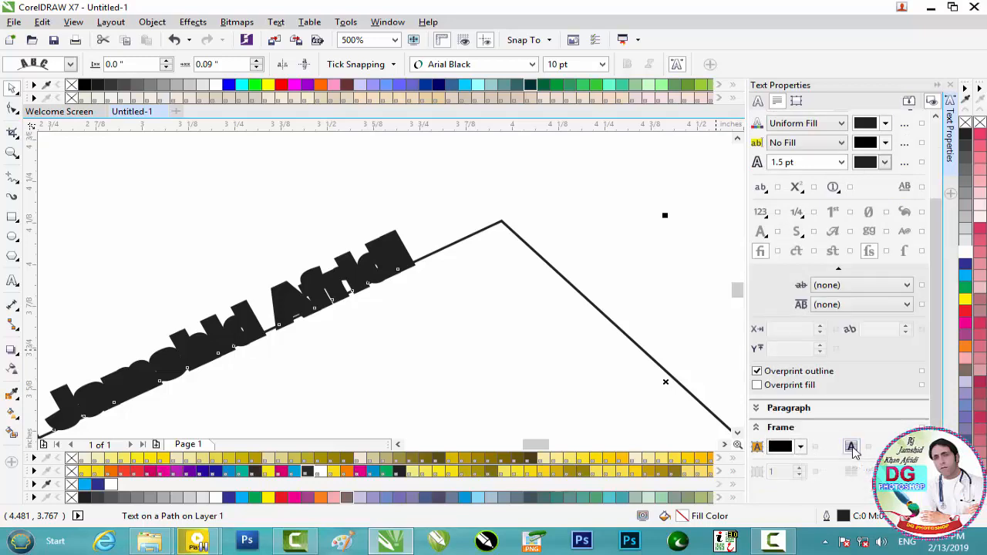
pyautogui.click(764, 387)
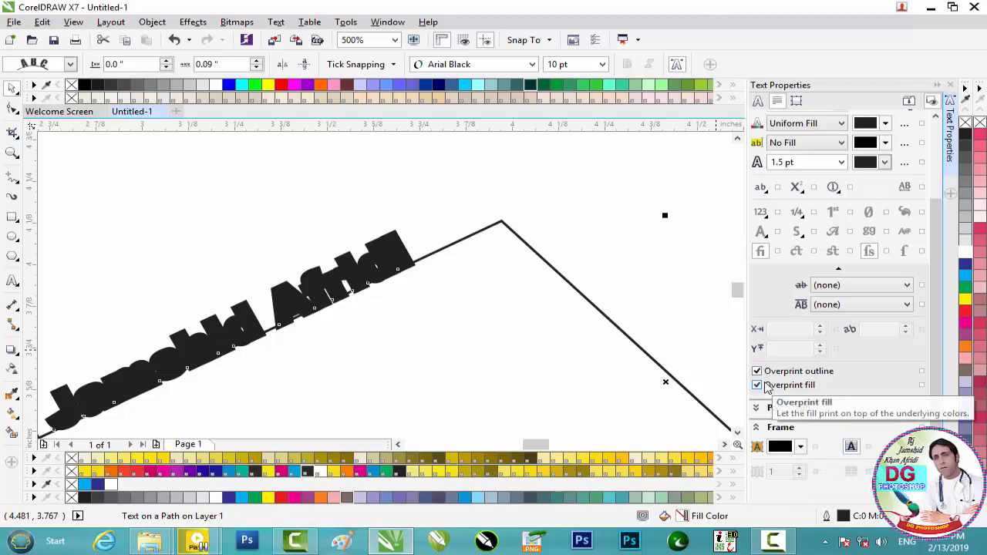
pyautogui.scroll(3, 817, 354)
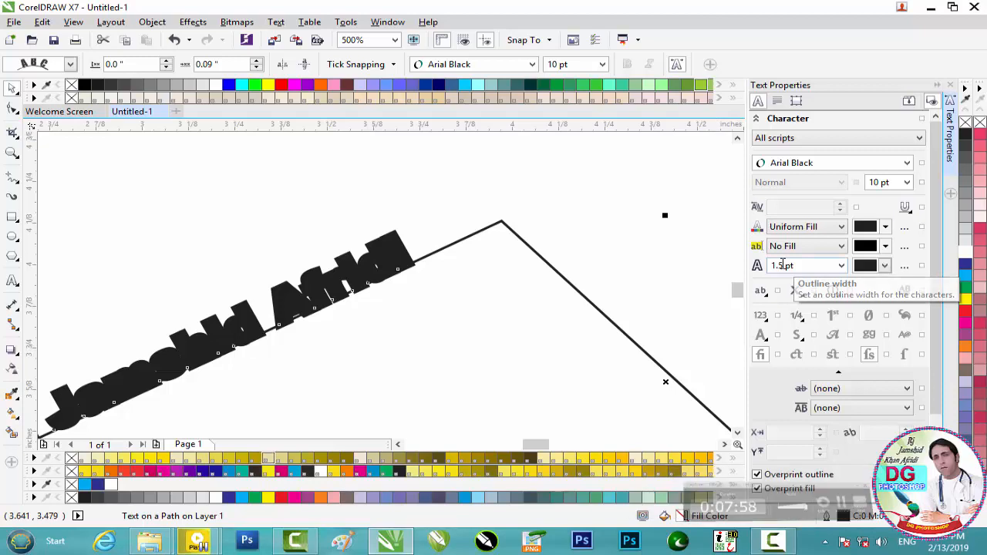
# - Try the Bitmap Pattern and PostScript Fill types on the zigzag text's characters
pyautogui.click(828, 231)
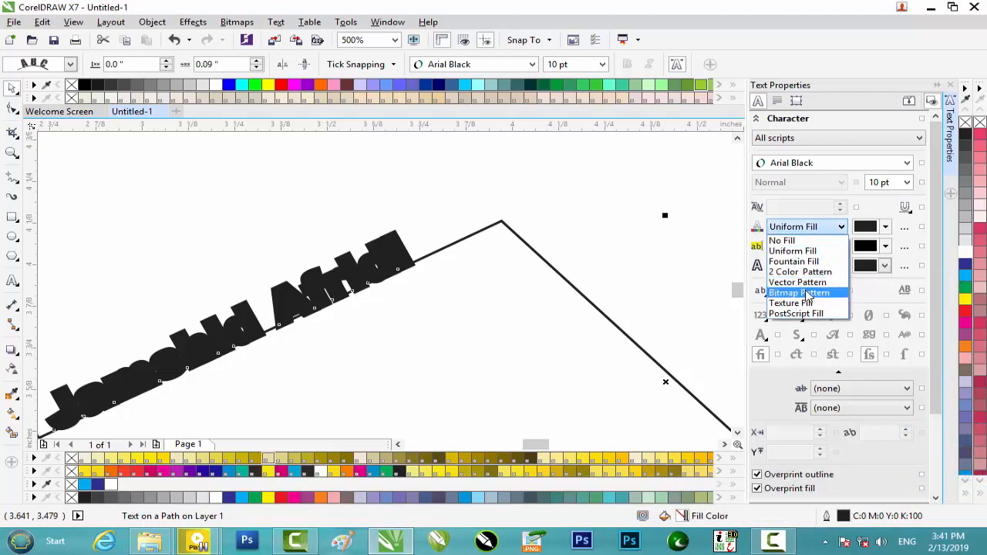
pyautogui.click(808, 294)
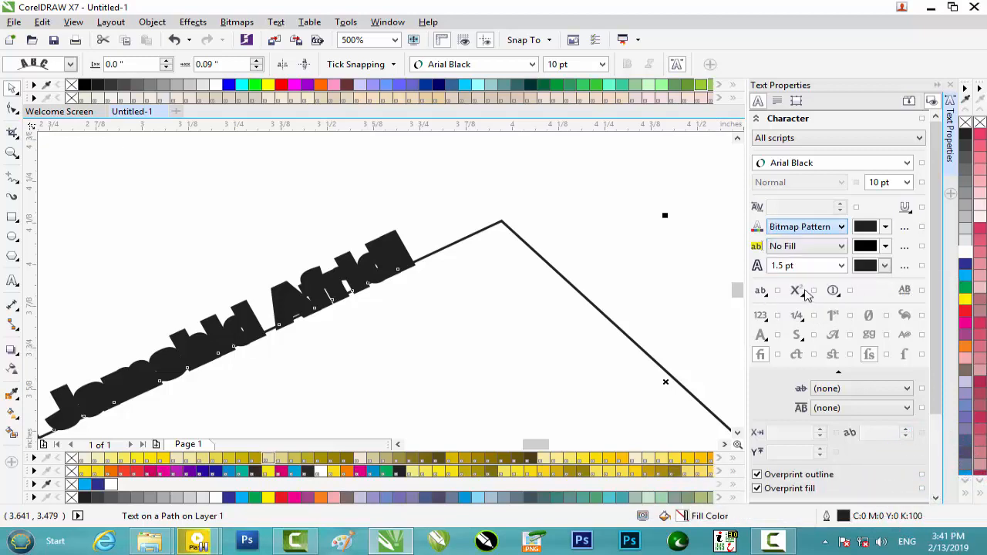
pyautogui.click(821, 230)
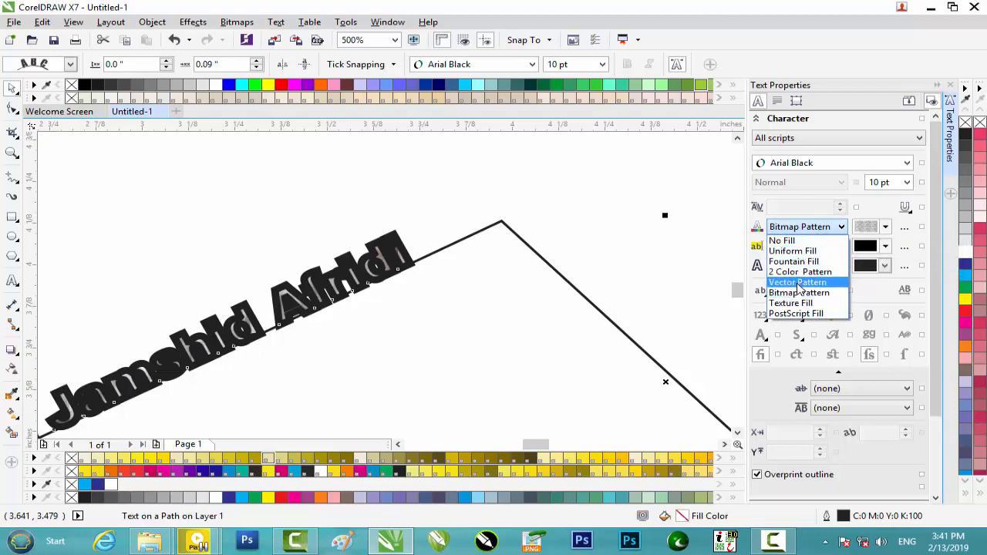
pyautogui.click(797, 313)
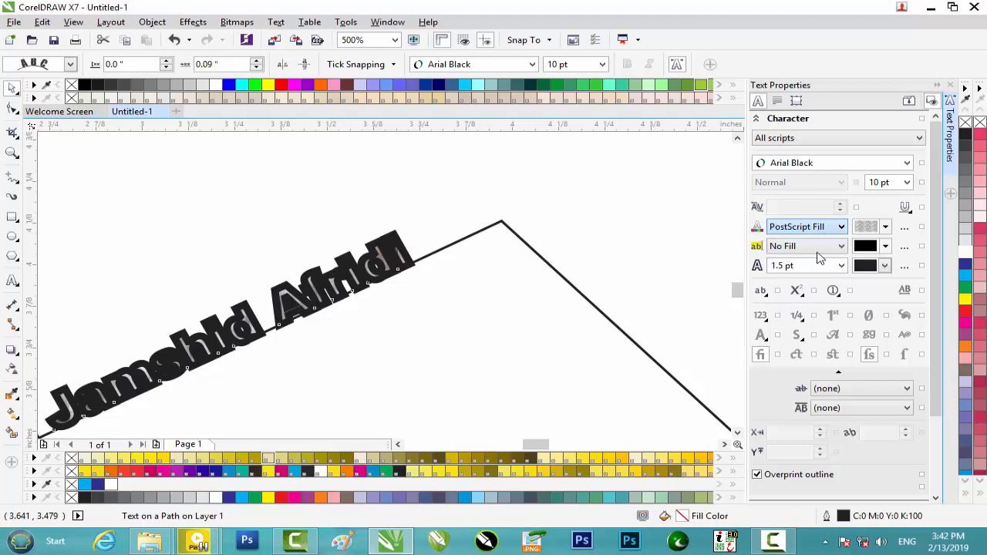
# - Give the zigzag text a Vector Pattern background and preview other patterns such as Red Steps and Black Woodlands
pyautogui.click(811, 246)
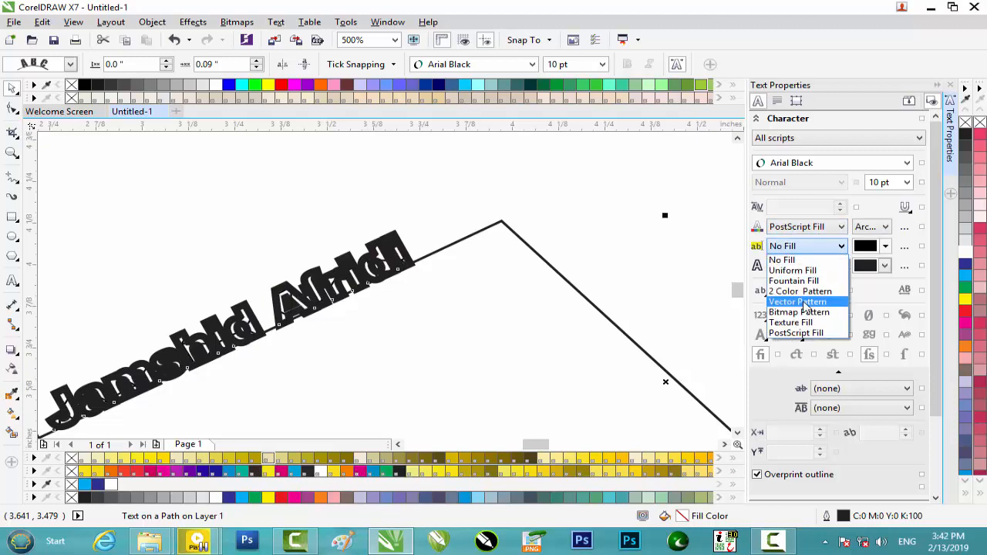
pyautogui.click(802, 301)
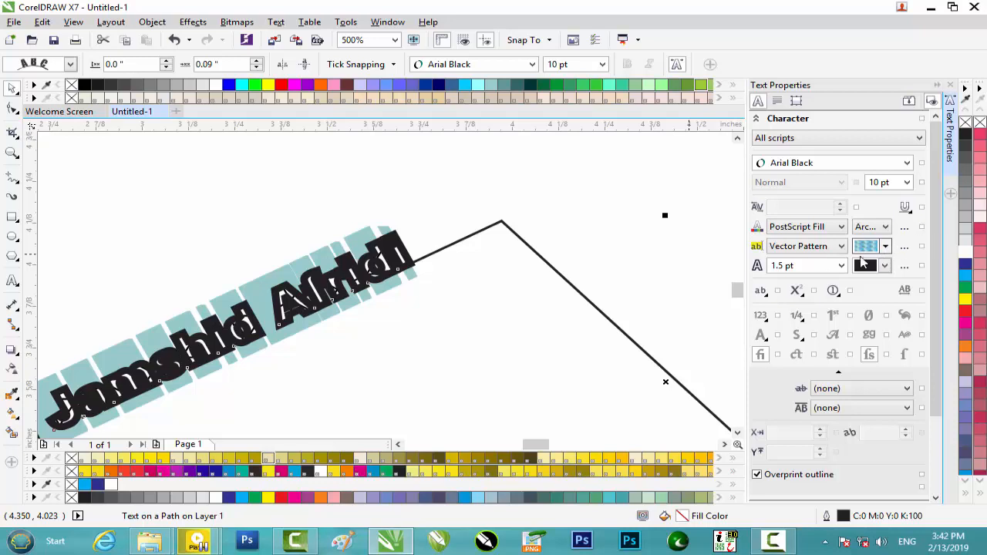
pyautogui.click(843, 247)
pyautogui.click(843, 247)
pyautogui.click(867, 252)
pyautogui.click(884, 246)
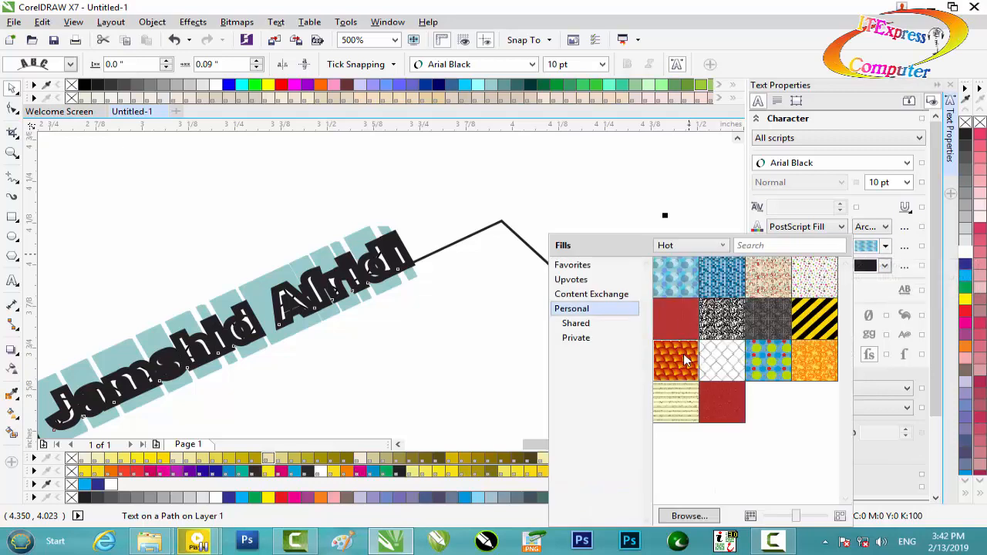
pyautogui.moveTo(679, 332)
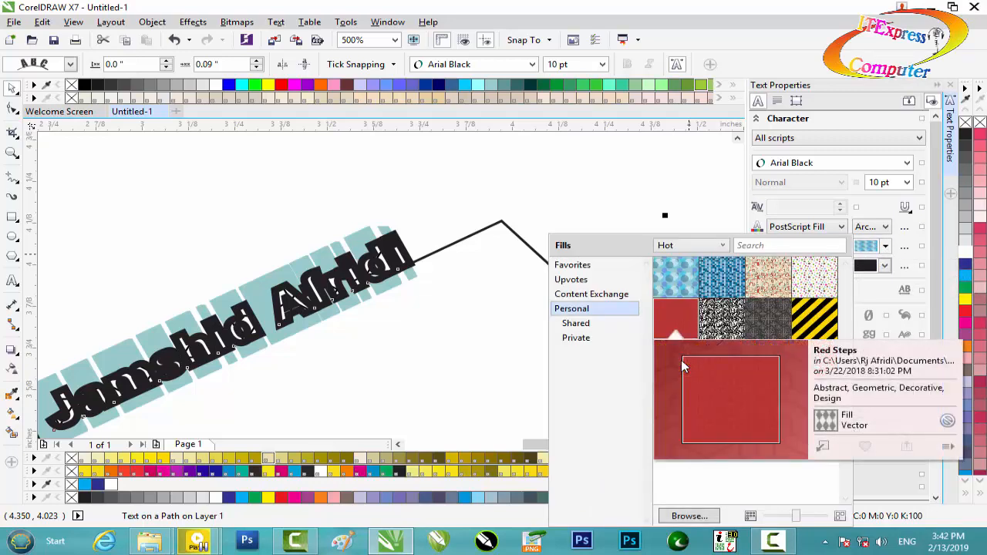
pyautogui.moveTo(723, 318)
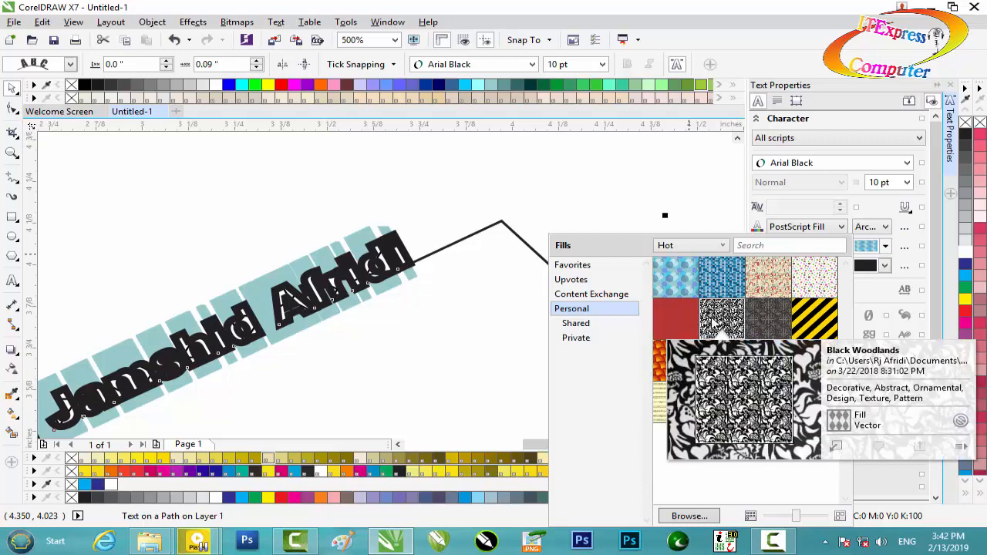
pyautogui.click(854, 232)
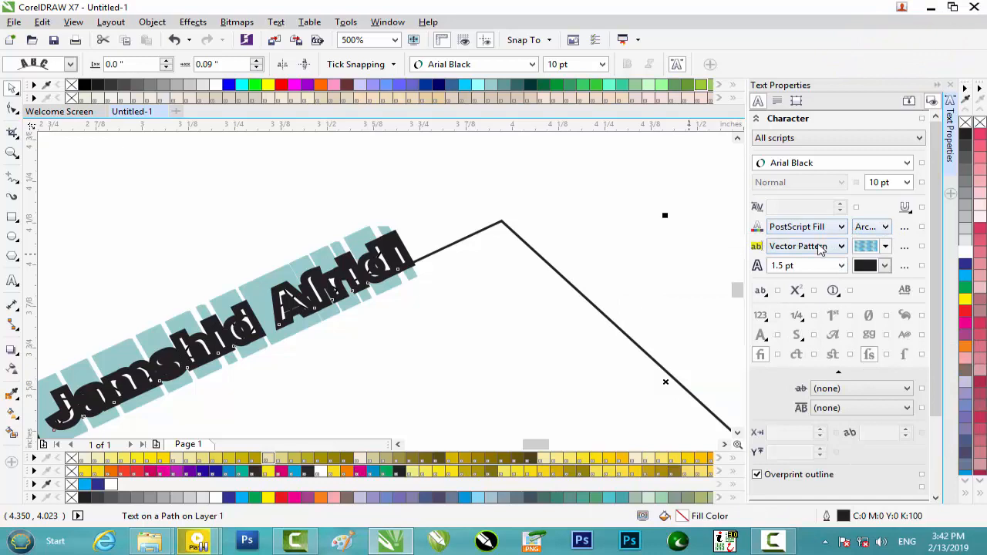
# - Set the zigzag text's character fill to Fountain Fill and preview the Conical Lipstick preset
pyautogui.click(815, 227)
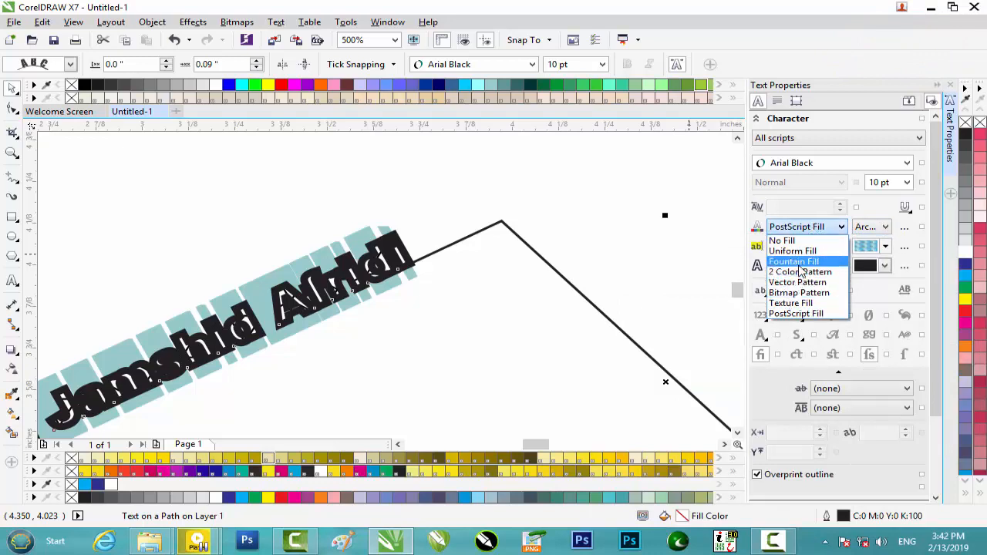
pyautogui.click(794, 261)
pyautogui.click(885, 227)
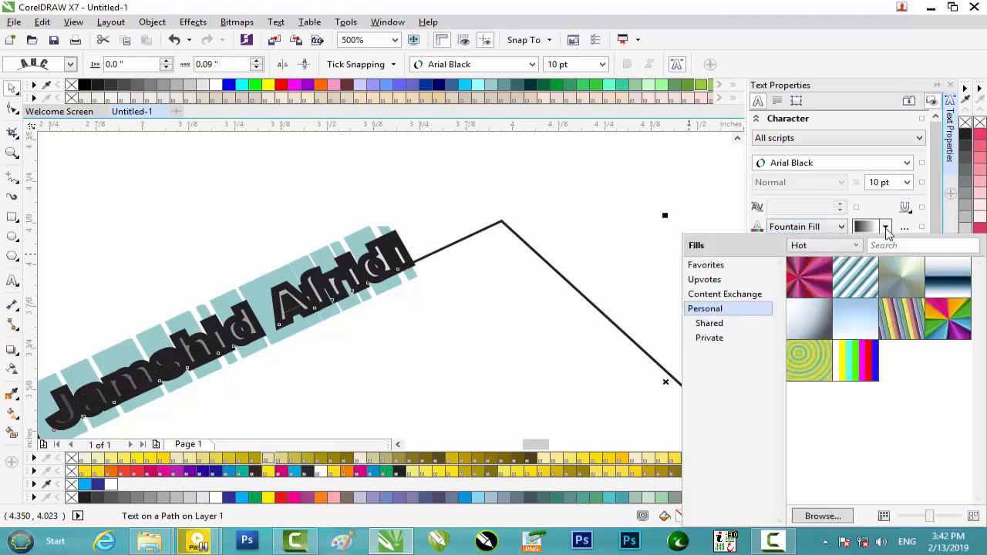
pyautogui.moveTo(823, 282)
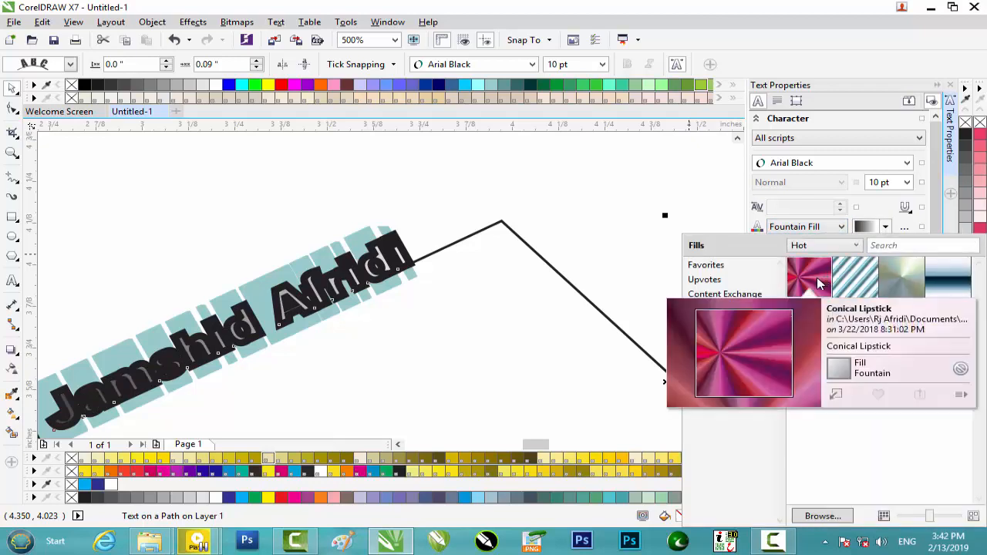
pyautogui.press('Escape')
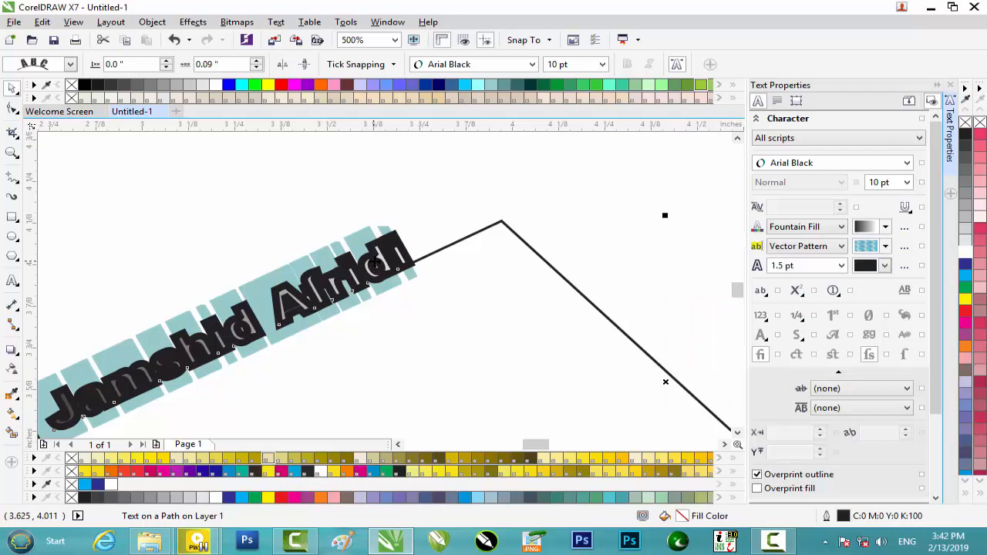
# - Delete the zigzag path together with the text on it
pyautogui.moveTo(450, 190); pyautogui.dragTo(235, 340)
pyautogui.scroll(-2, 424, 303)
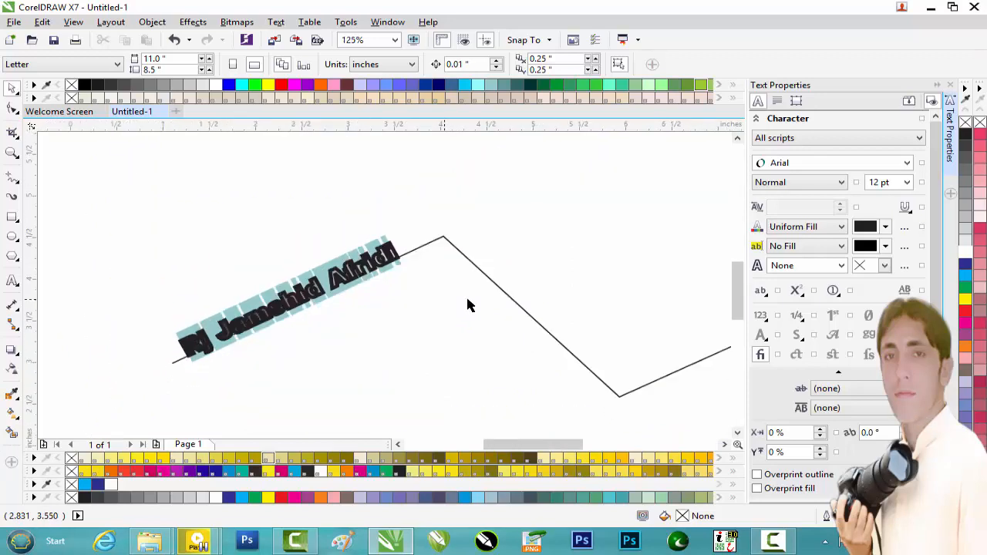
pyautogui.click(373, 294)
pyautogui.press('Delete')
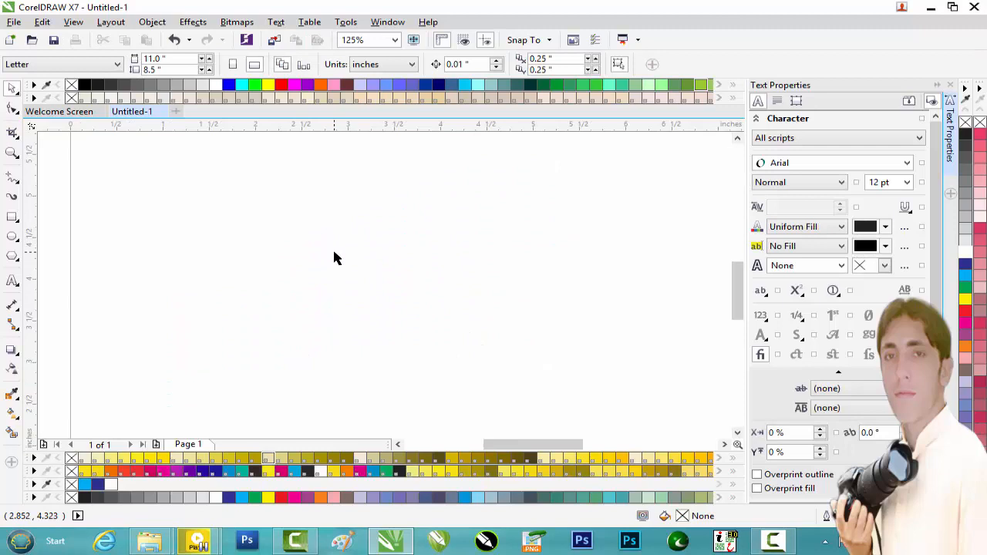
# - Add a person's name as 24 pt Arial artistic text on the empty page
pyautogui.click(13, 281)
pyautogui.click(233, 265)
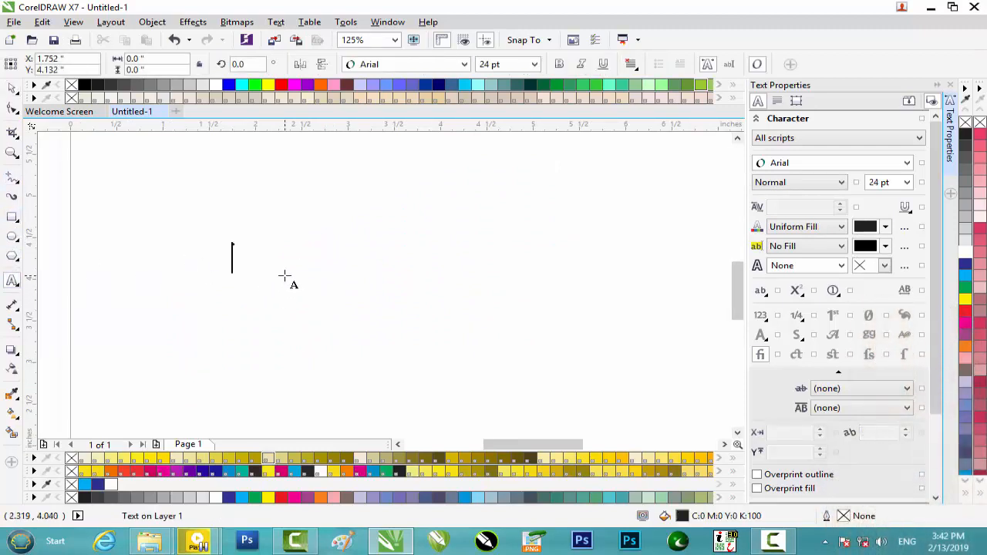
pyautogui.write('Rj JAmshid')
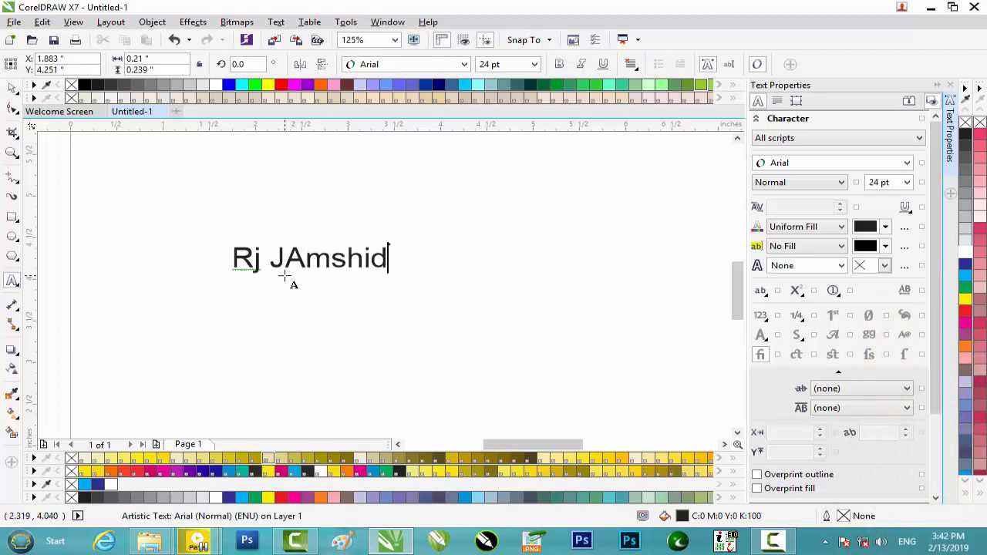
pyautogui.press('Escape')
# - Correct the wrongly capitalised letter in the name to a lowercase a, and enlarge the text to about 53.8 pt
pyautogui.click(306, 260)
pyautogui.press('Left')
pyautogui.press('Delete')
pyautogui.write('a')
pyautogui.press('Escape')
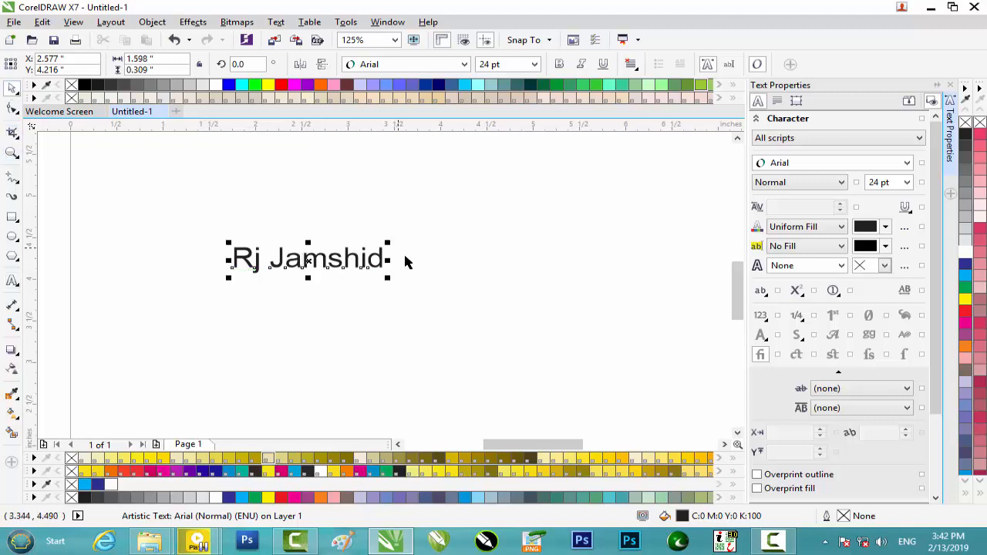
pyautogui.moveTo(386, 244); pyautogui.dragTo(479, 213)
# - Fill the name's characters with a 2 Color Pattern, trying the nested corner lines and settling on the concentric squares
pyautogui.click(821, 232)
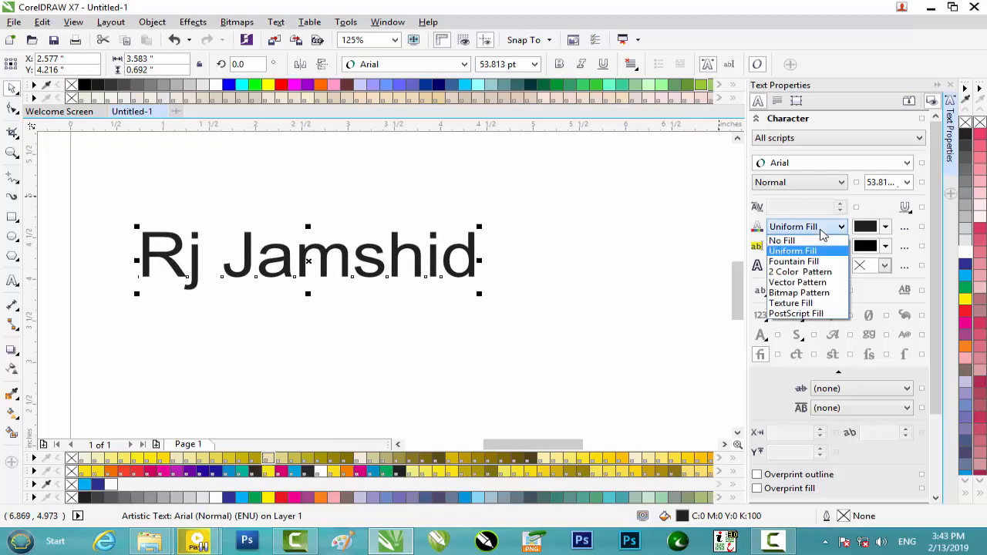
pyautogui.click(797, 277)
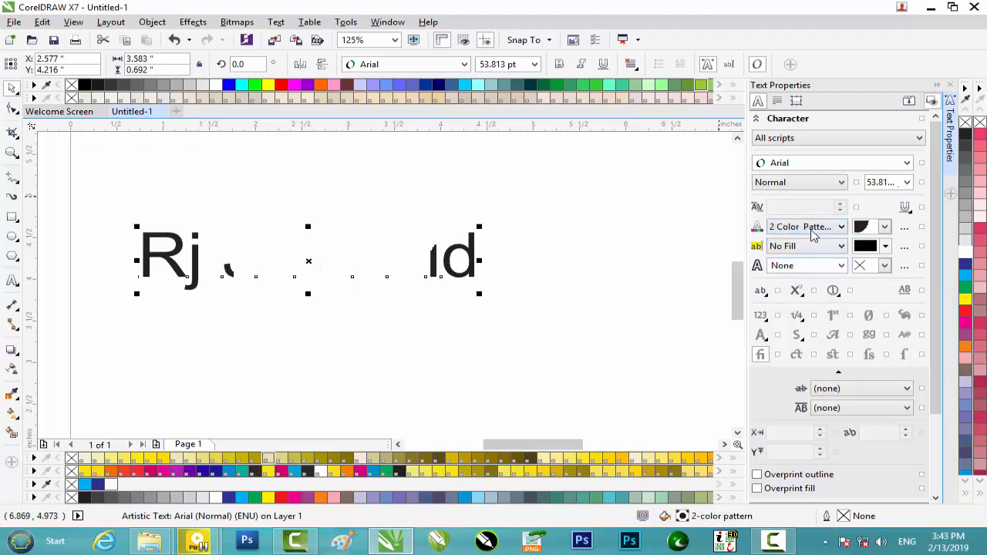
pyautogui.click(883, 226)
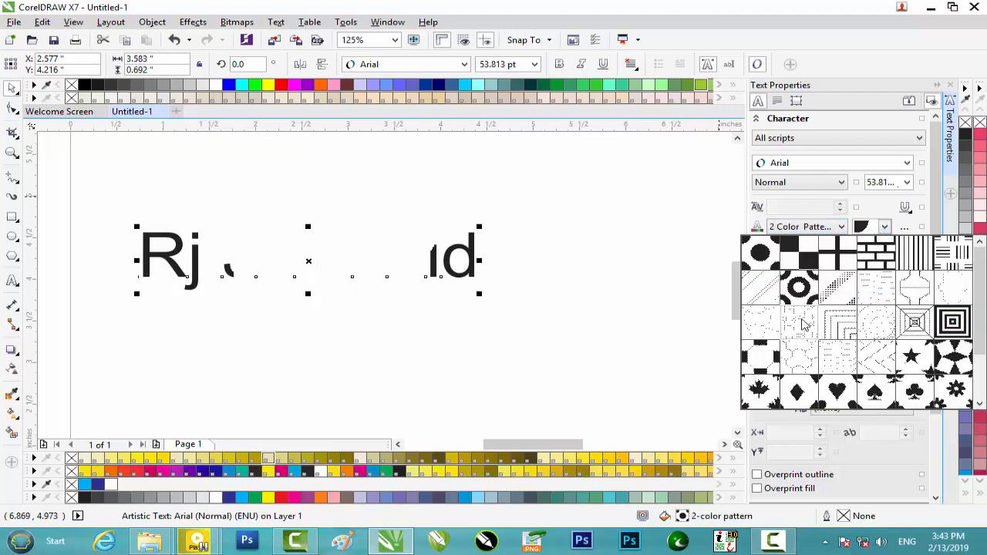
pyautogui.click(846, 329)
pyautogui.click(884, 226)
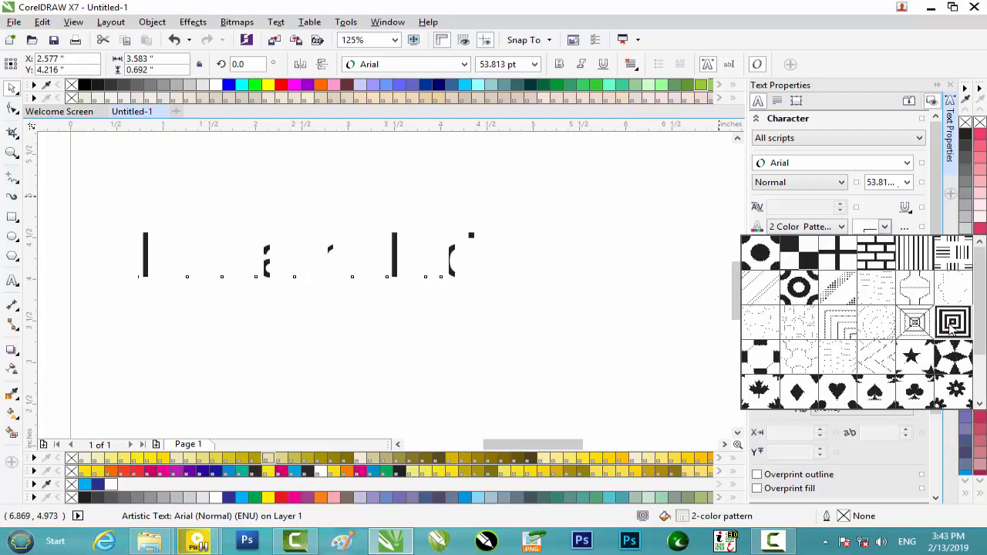
pyautogui.click(949, 349)
# - Give the name's characters a Vector Pattern background fill and browse the shared and favourite fill collections, keeping the default pattern
pyautogui.click(816, 245)
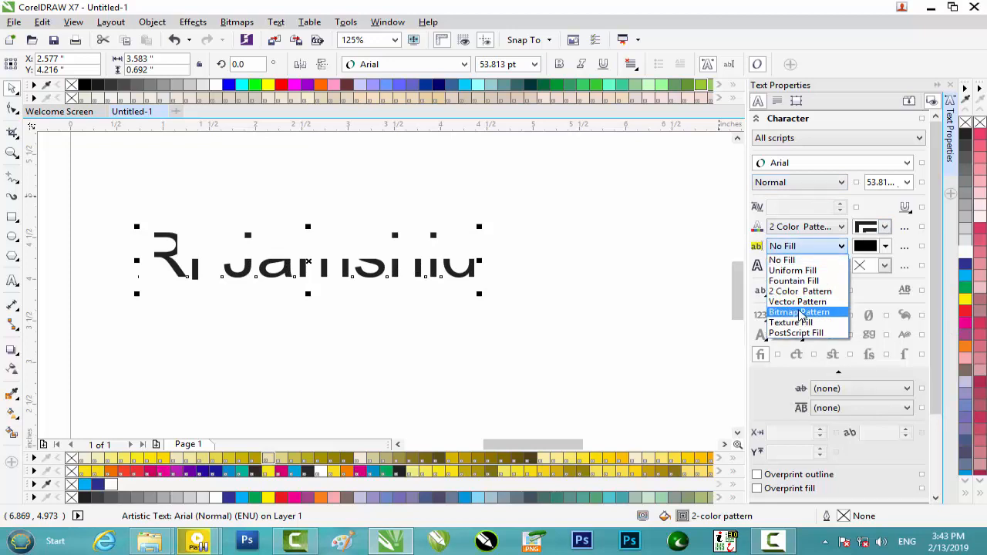
pyautogui.click(797, 301)
pyautogui.click(885, 247)
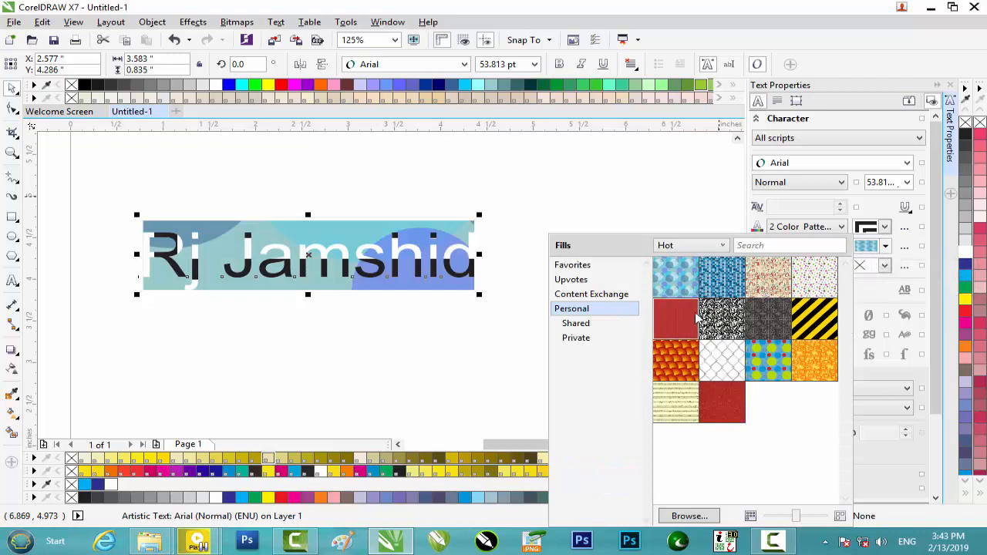
pyautogui.click(579, 324)
pyautogui.click(575, 264)
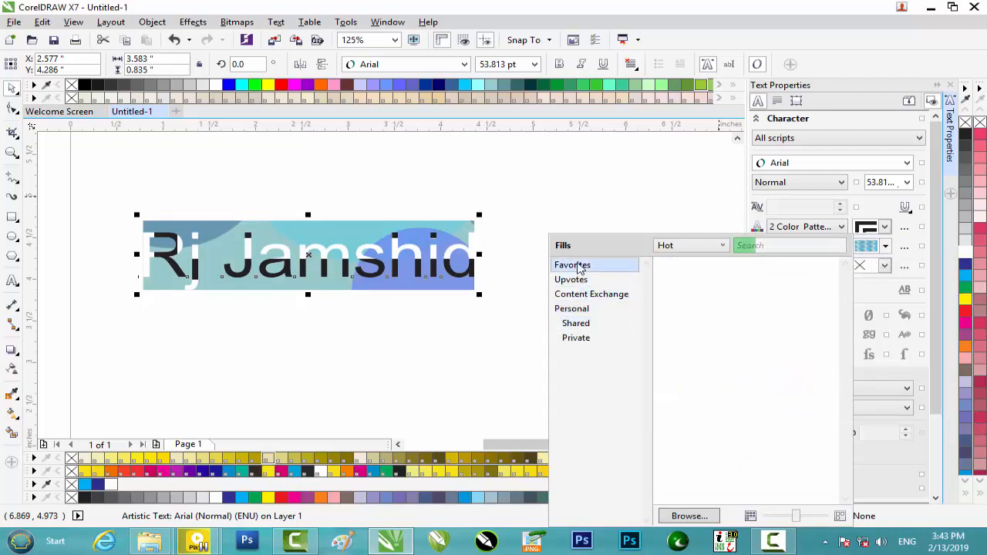
pyautogui.click(890, 234)
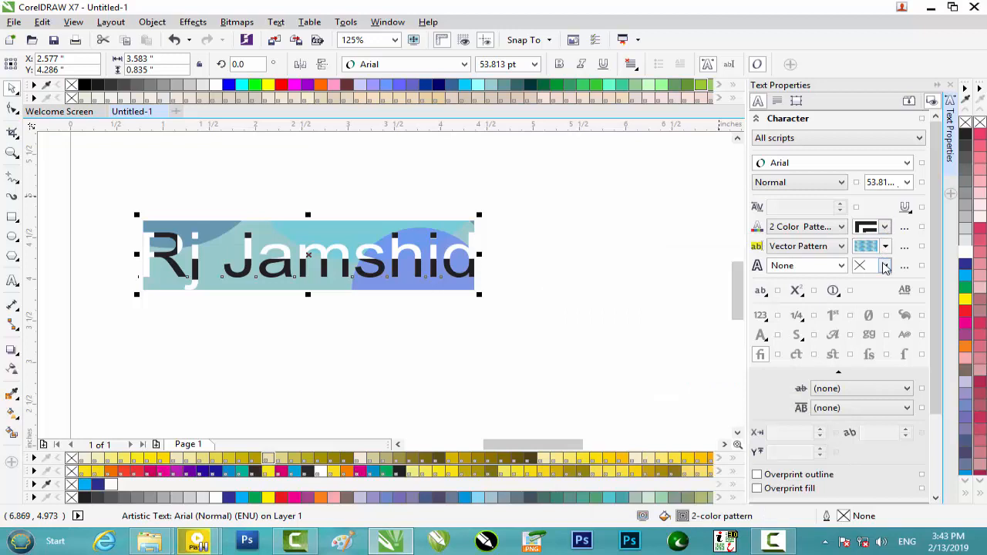
# - Leave the character outline at None and set the name's font style to Normal-Italic
pyautogui.click(841, 266)
pyautogui.click(842, 265)
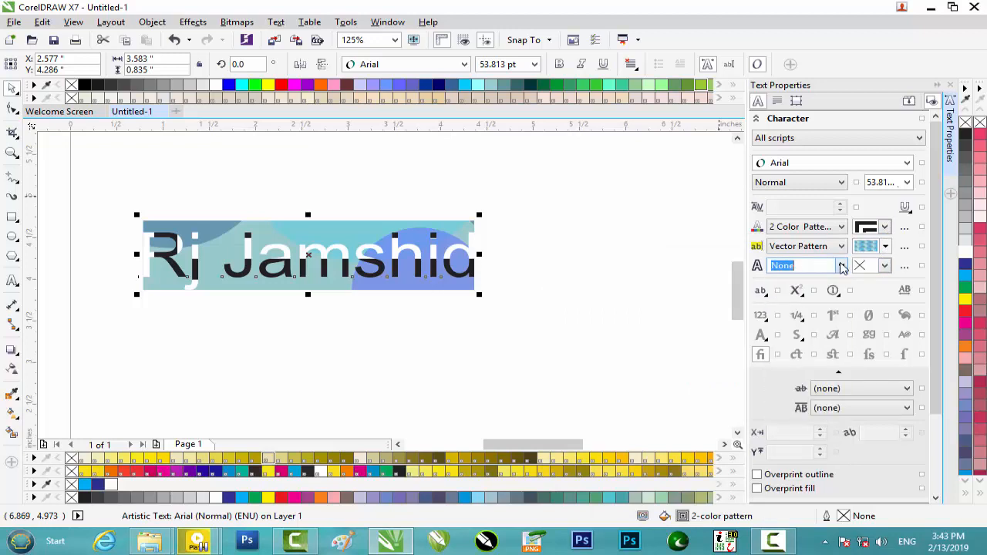
pyautogui.click(825, 183)
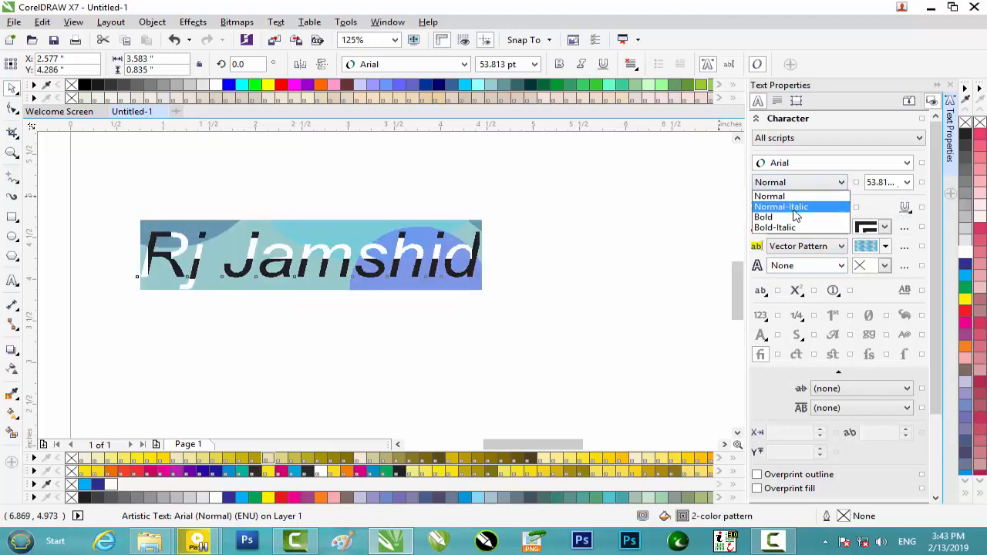
pyautogui.click(802, 207)
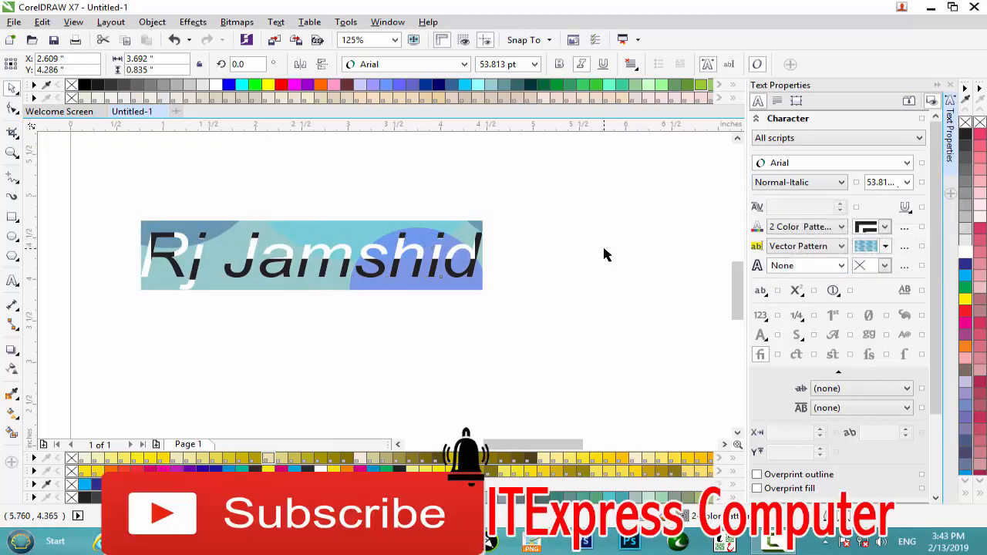
# - Move the name up and to the right to about X 3.83, Y 4.56 inches, inspect its pattern fills up close, and deselect it
pyautogui.click(605, 253)
pyautogui.click(399, 244)
pyautogui.moveTo(398, 244); pyautogui.dragTo(512, 218)
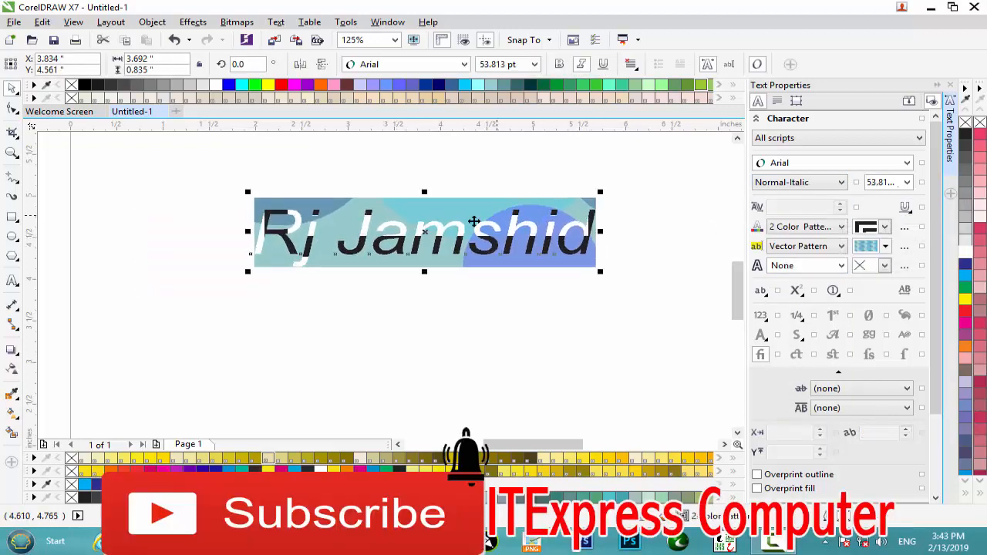
pyautogui.moveTo(198, 178); pyautogui.dragTo(639, 304)
pyautogui.scroll(3, 530, 220)
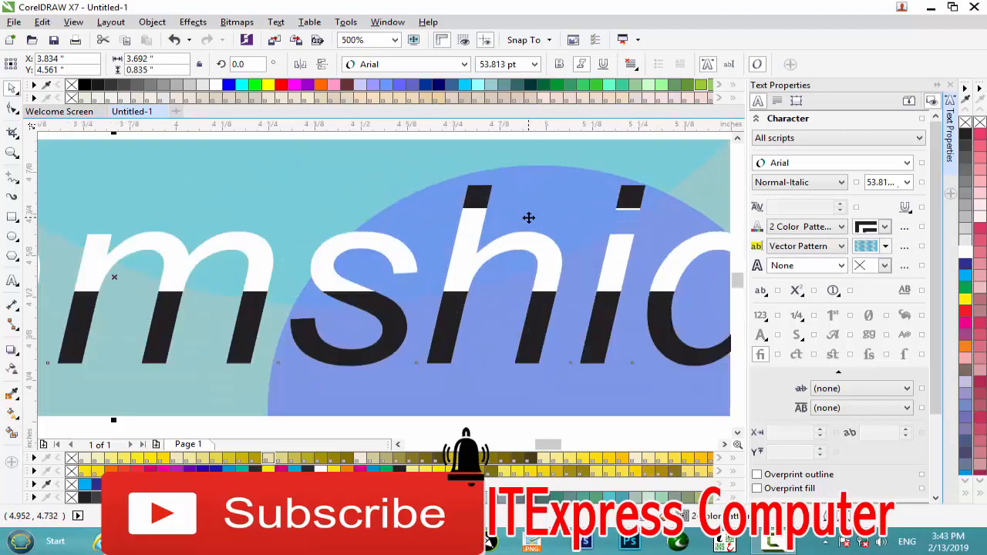
pyautogui.scroll(-3, 531, 221)
pyautogui.click(634, 226)
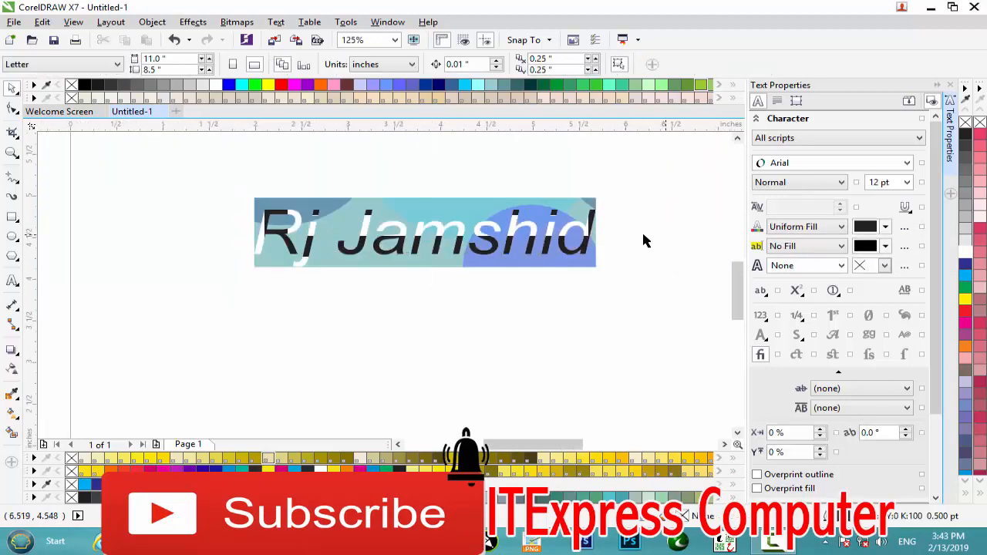
# - Collapse the Text Properties docker, leave the name deselected, and minimize the program window to show the desktop
pyautogui.click(937, 85)
pyautogui.moveTo(314, 190); pyautogui.dragTo(705, 315)
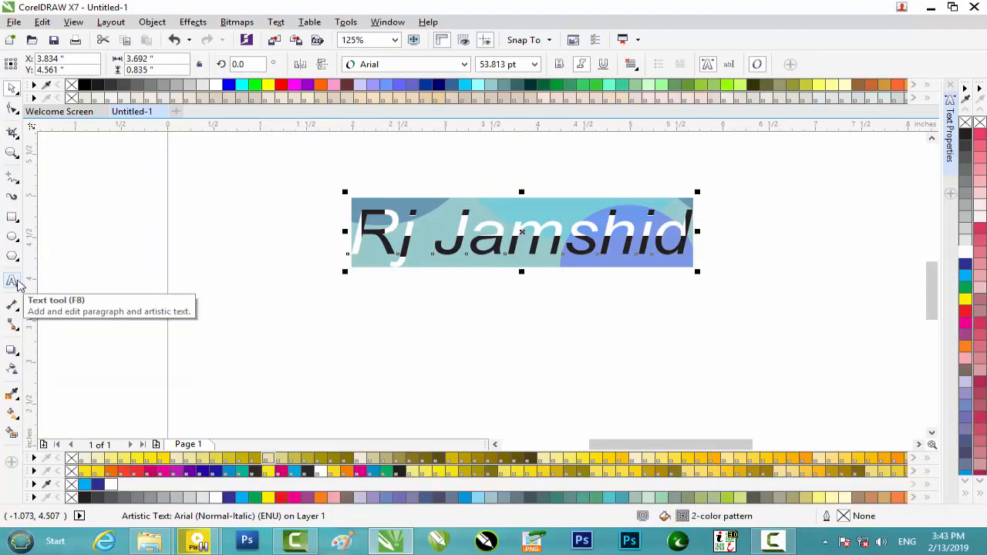
pyautogui.click(735, 204)
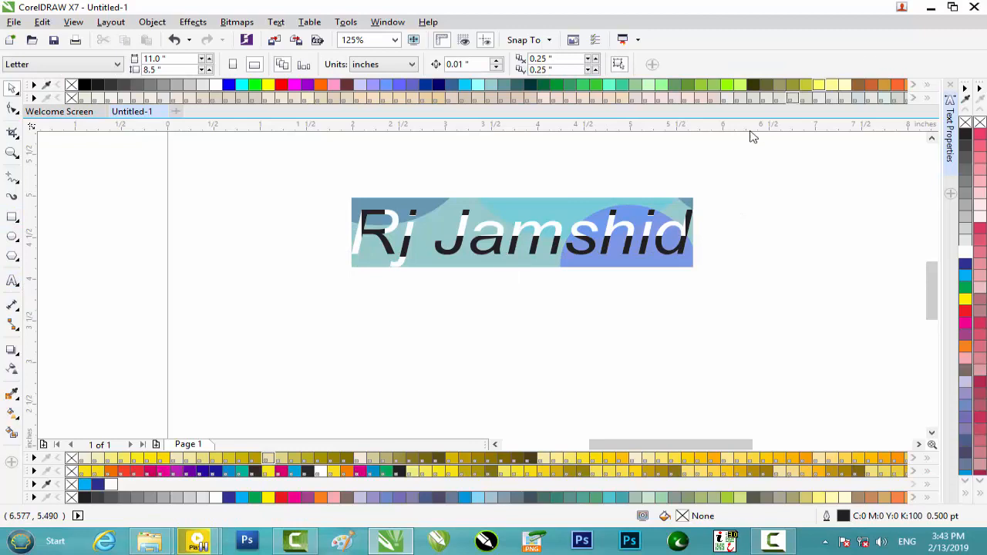
pyautogui.moveTo(747, 332); pyautogui.dragTo(746, 332)
pyautogui.click(931, 7)
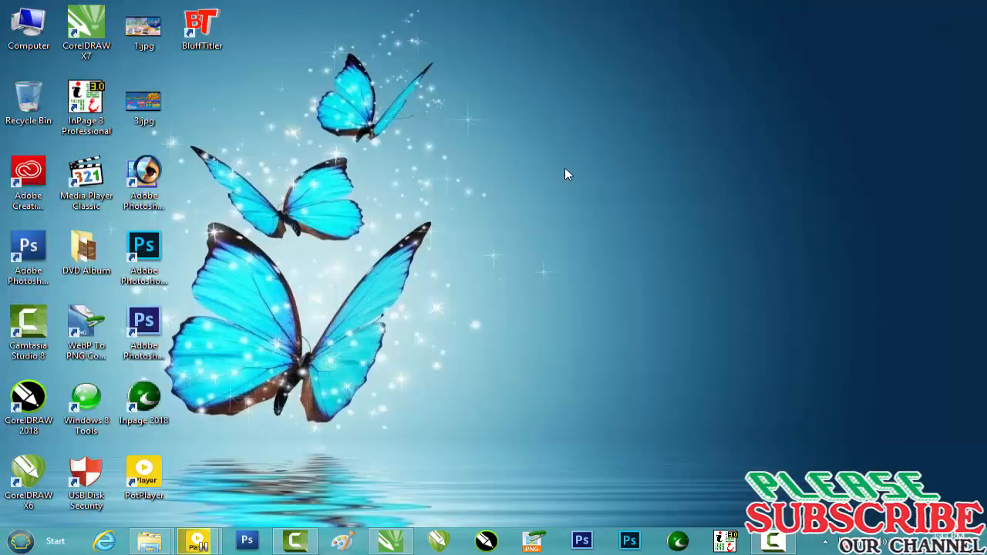